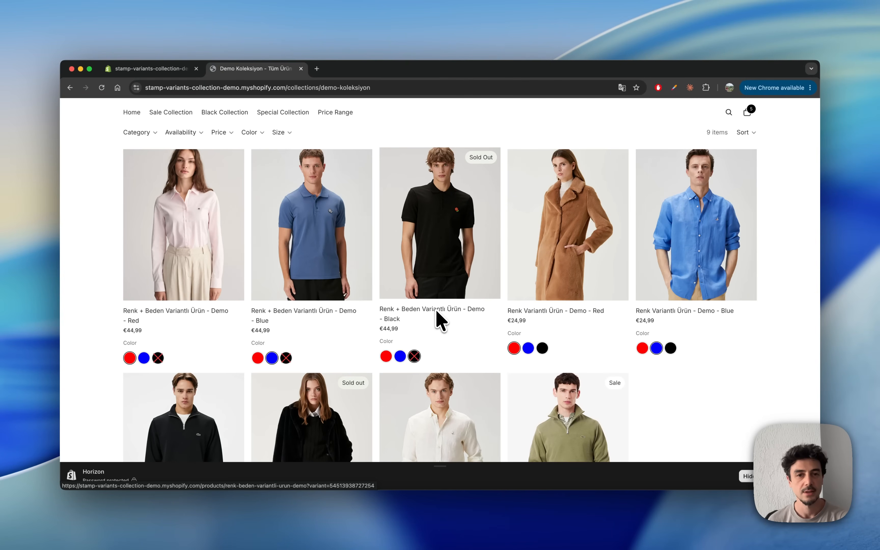
Test the blue, red and black color swatches on the third product card of the demo collection.
scroll(437, 312, down, 1)
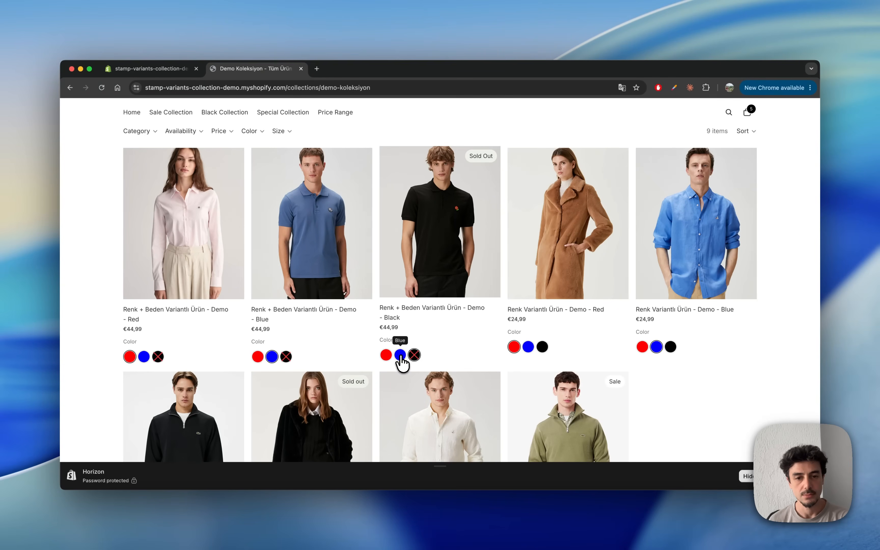
click(400, 355)
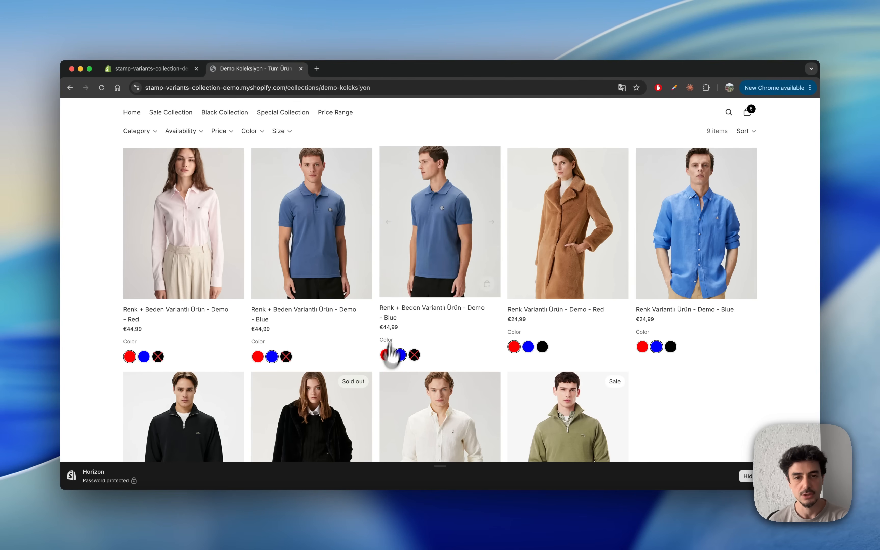
click(387, 355)
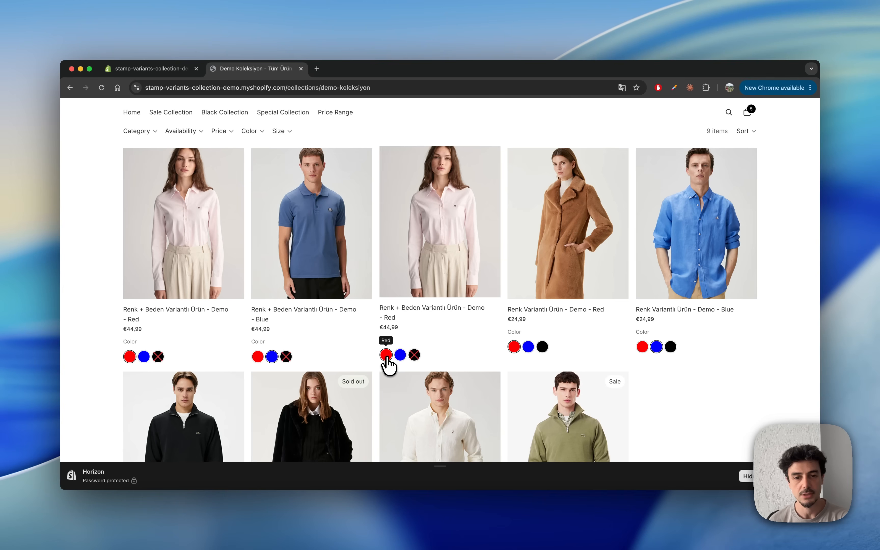
click(414, 355)
click(387, 355)
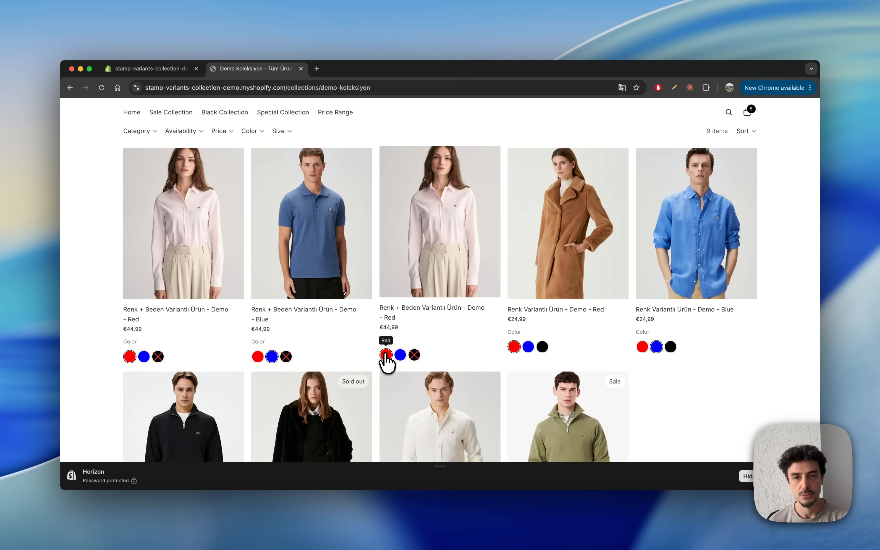
Test the black and blue color swatches on the fourth product card of the demo collection.
scroll(473, 255, down, 2)
click(542, 302)
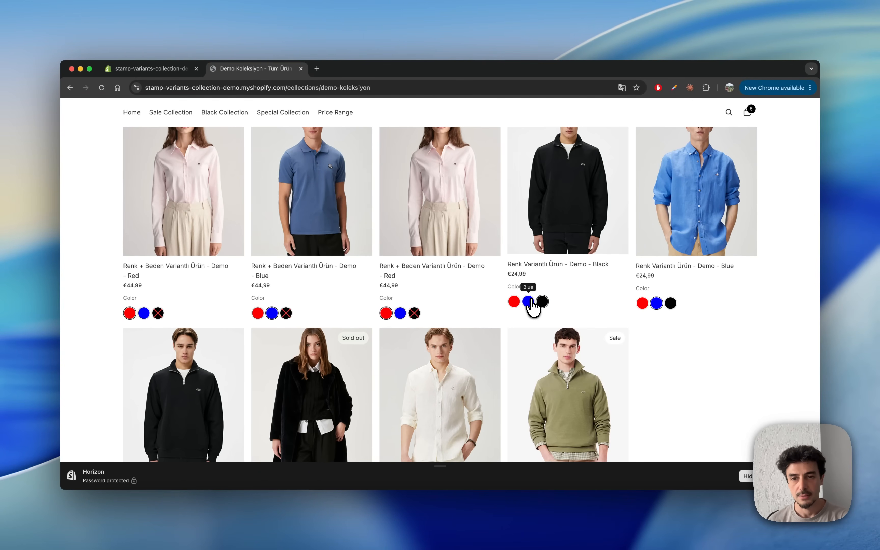
click(528, 302)
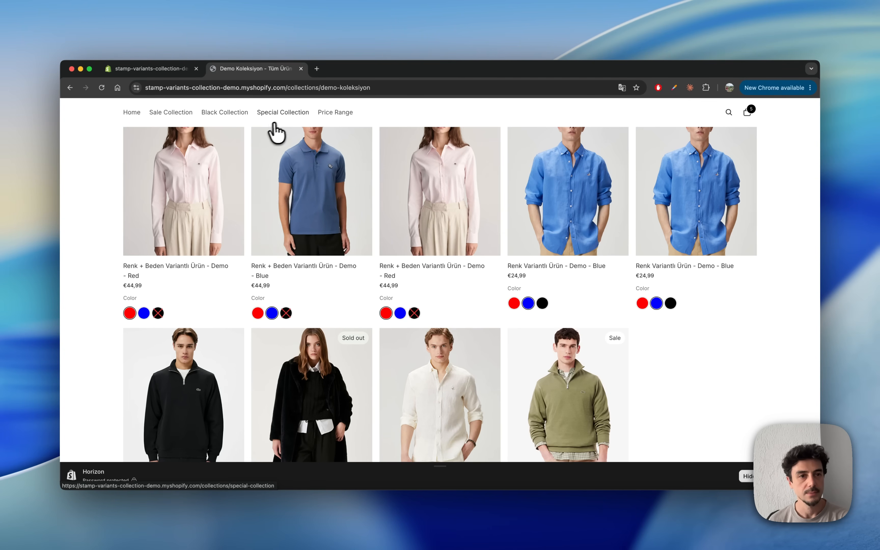
Open the Sale Collection page of the storefront and view its product cards.
scroll(275, 131, up, 1)
click(183, 116)
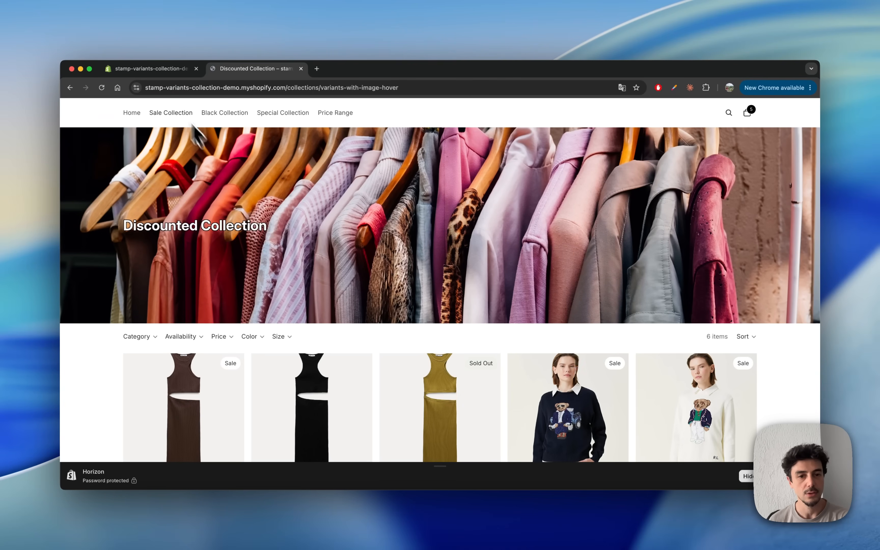
scroll(269, 232, down, 5)
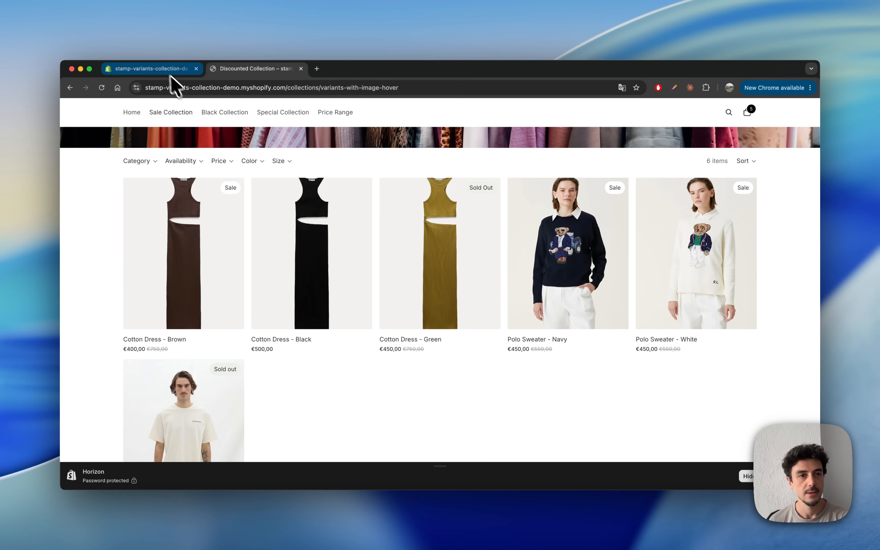
In the Shopify admin, create a new swatch named "Color swatch for discounted".
click(157, 69)
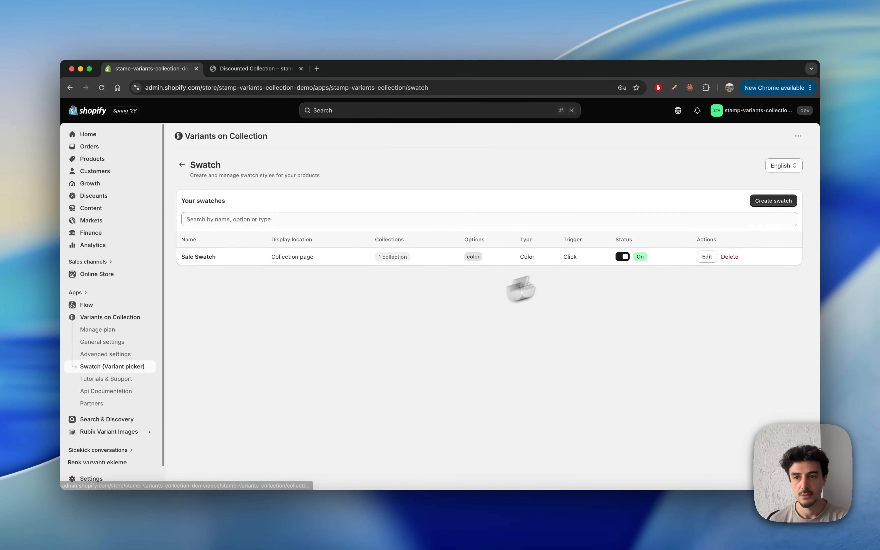
click(769, 202)
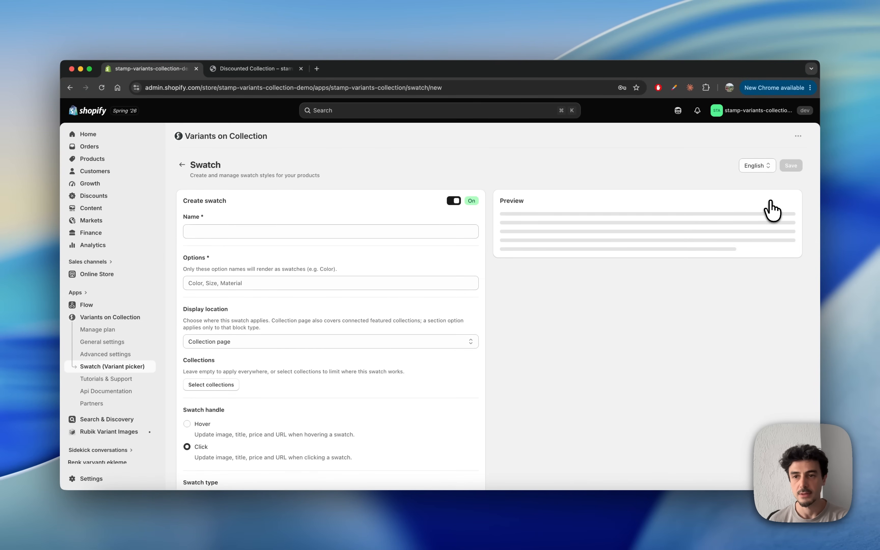
click(322, 234)
text(Color swatch for discounted)
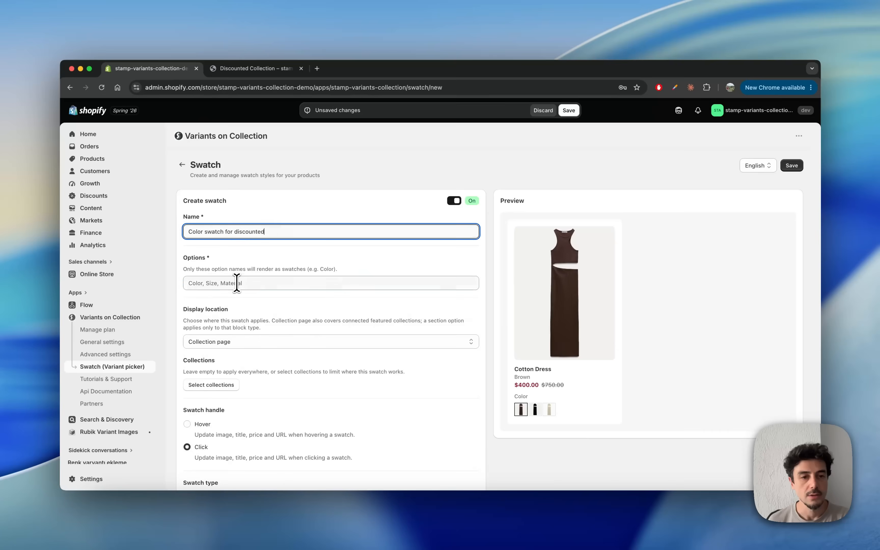
Add Color to the option names that render as swatches.
click(236, 283)
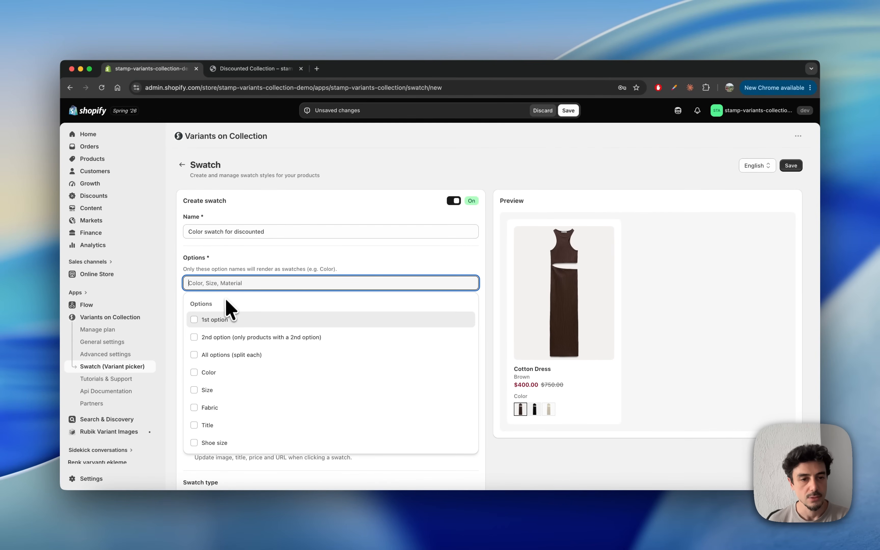
scroll(229, 309, down, 1)
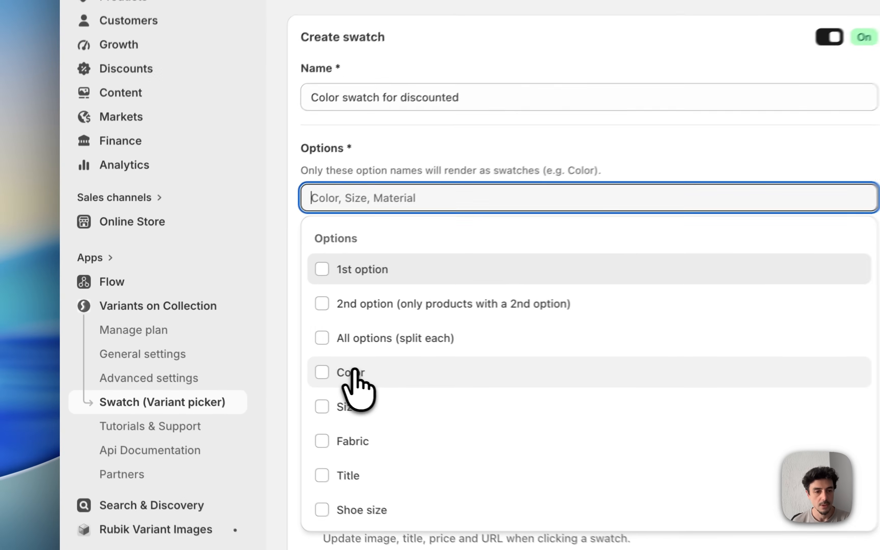
click(210, 351)
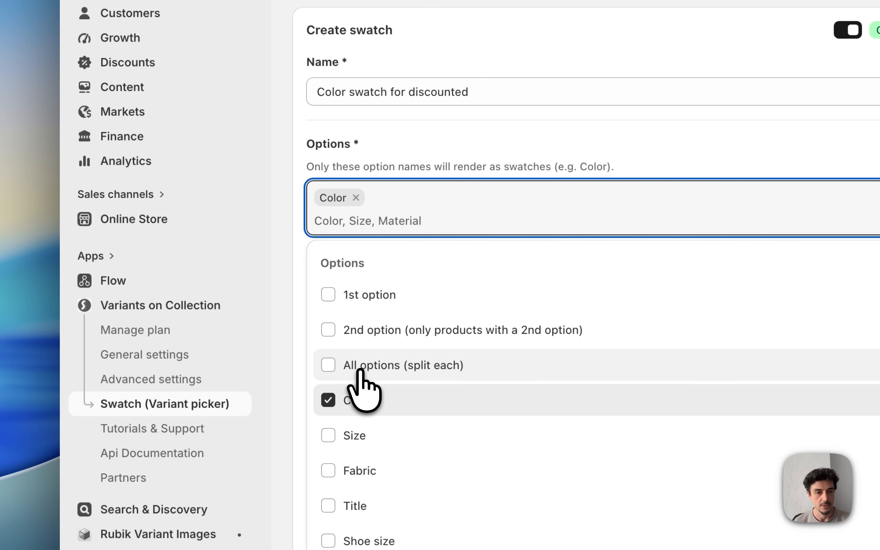
click(293, 250)
Add the custom option names Farbe and Colour to the swatch's options.
click(371, 227)
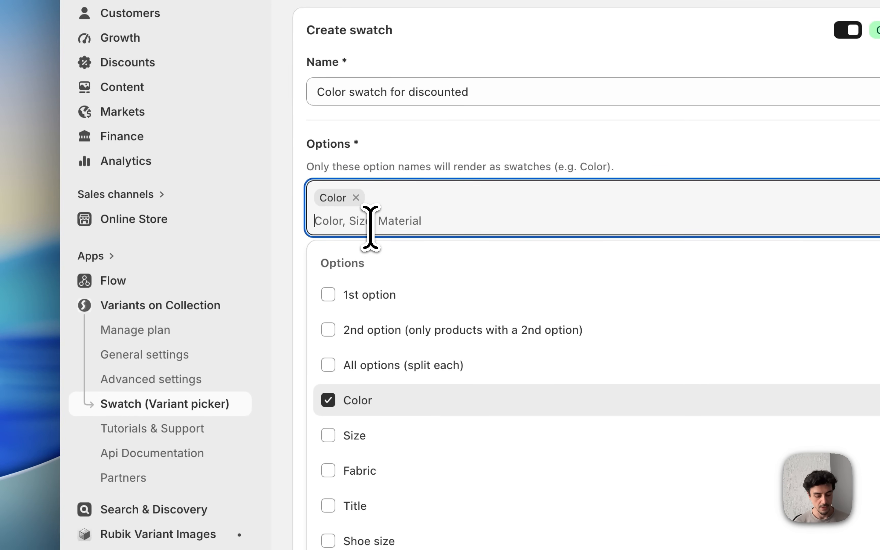
text(Farbe)
key(Return)
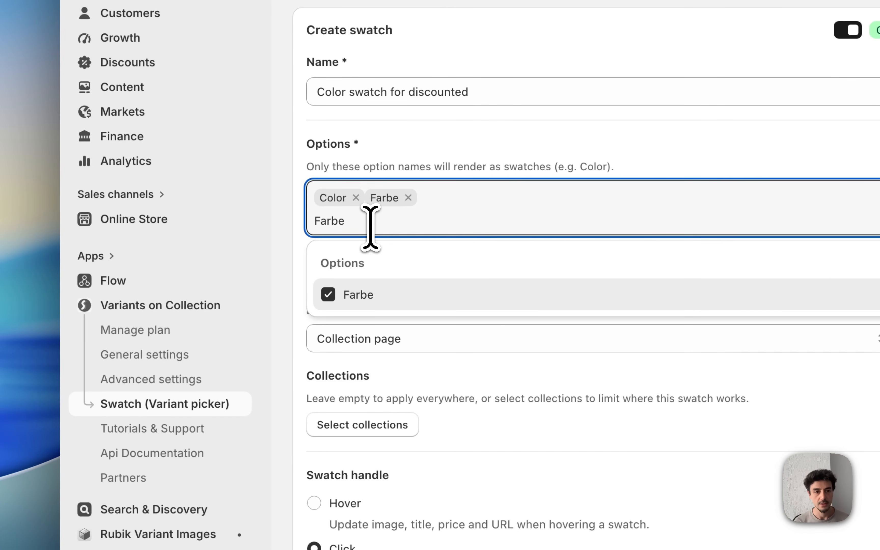
double_click(315, 221)
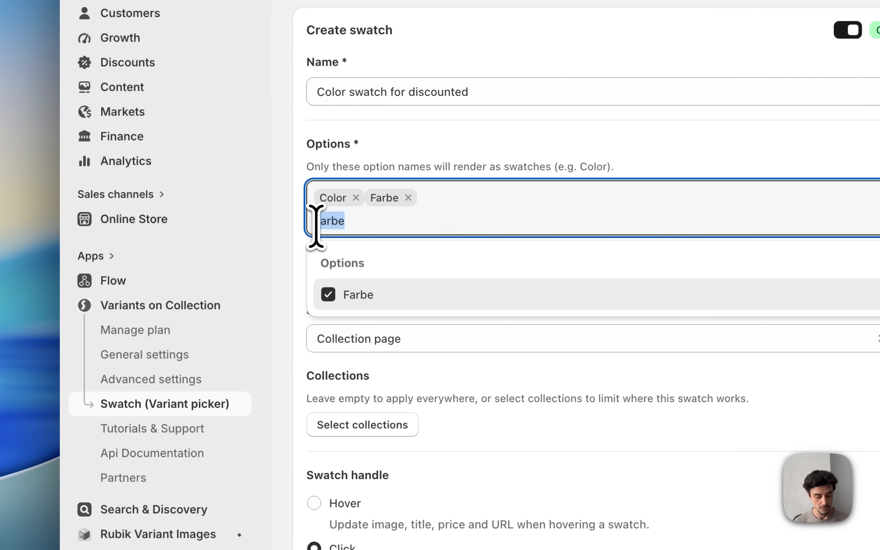
key(BackSpace)
text(Colo)
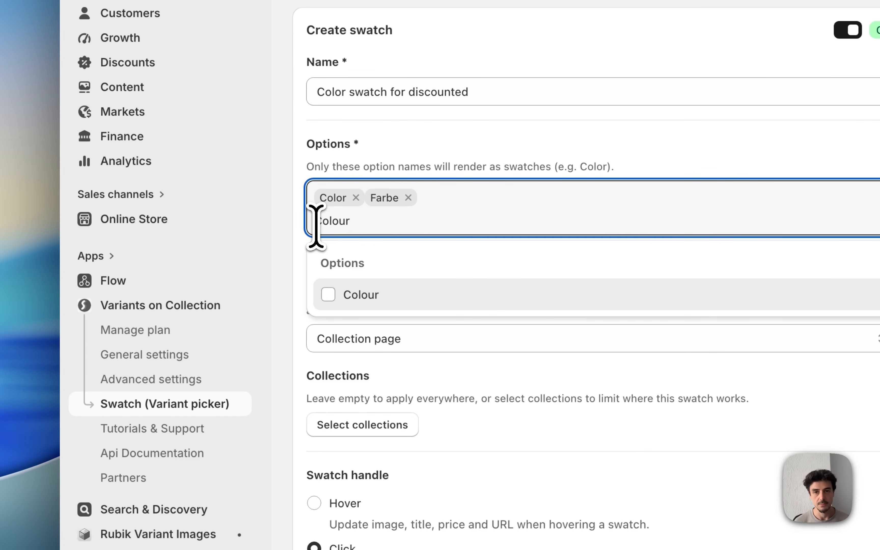
text(ur)
key(Return)
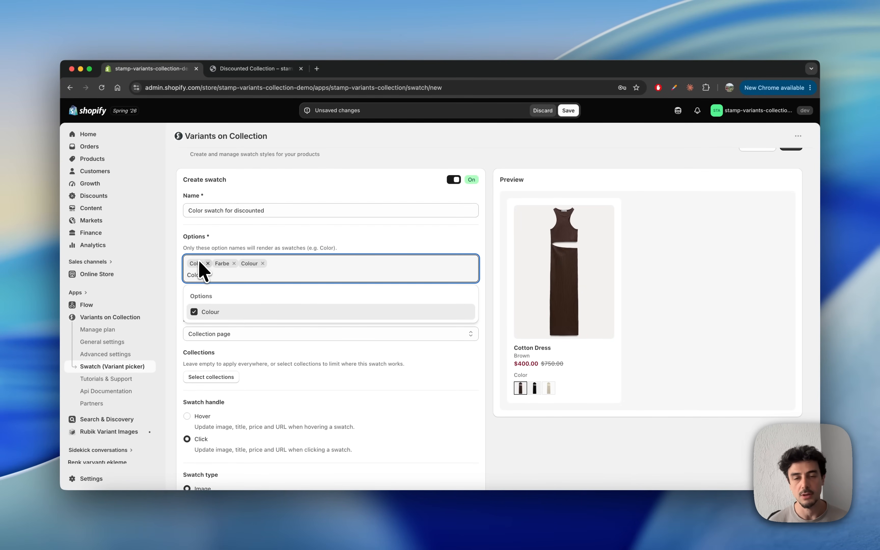
click(170, 259)
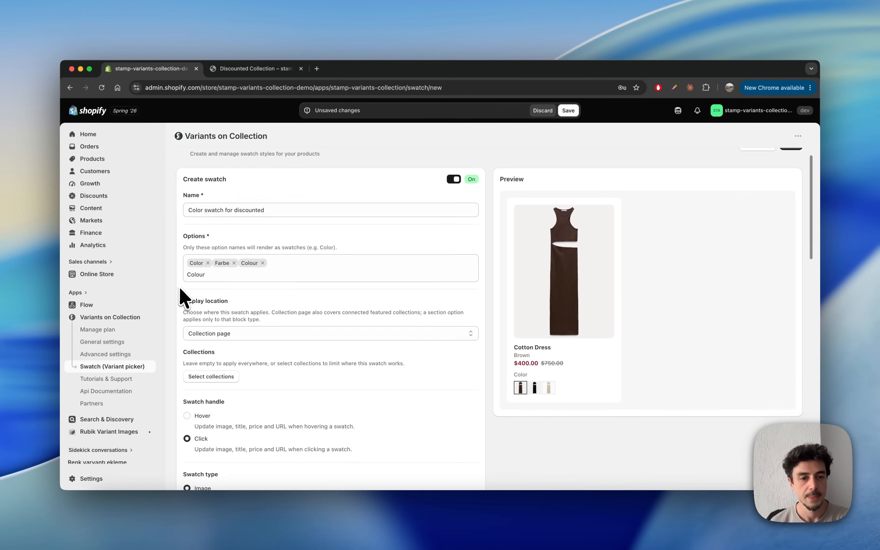
Keep Collection page as the display location and limit the swatch to the Discounted Collection.
scroll(174, 286, down, 4)
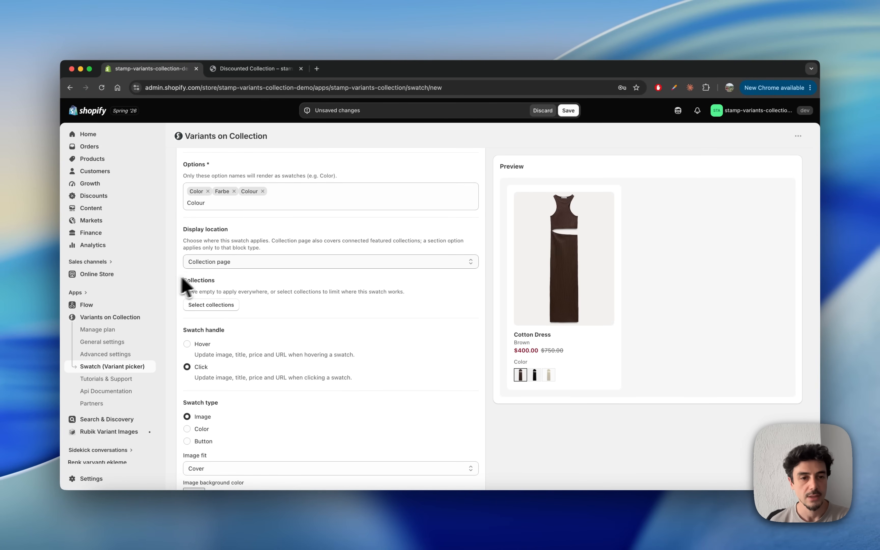
click(237, 263)
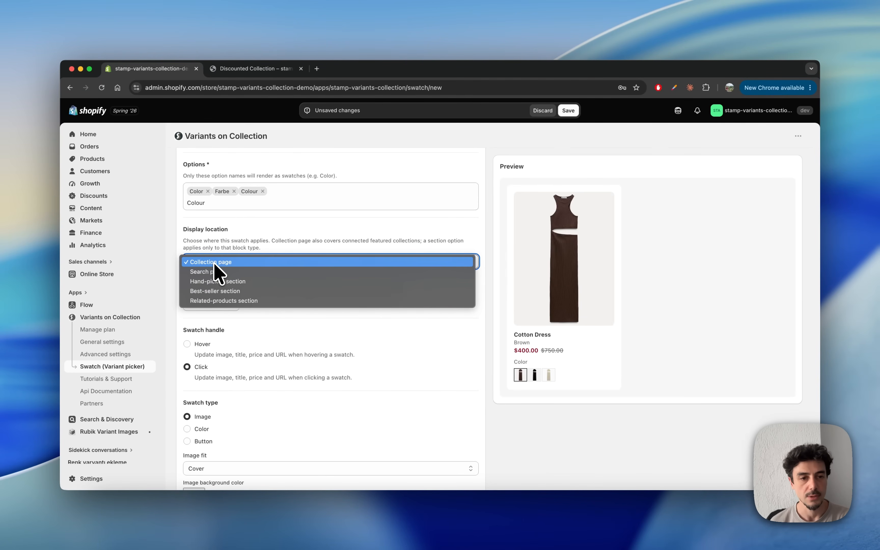
click(173, 274)
scroll(174, 280, down, 2)
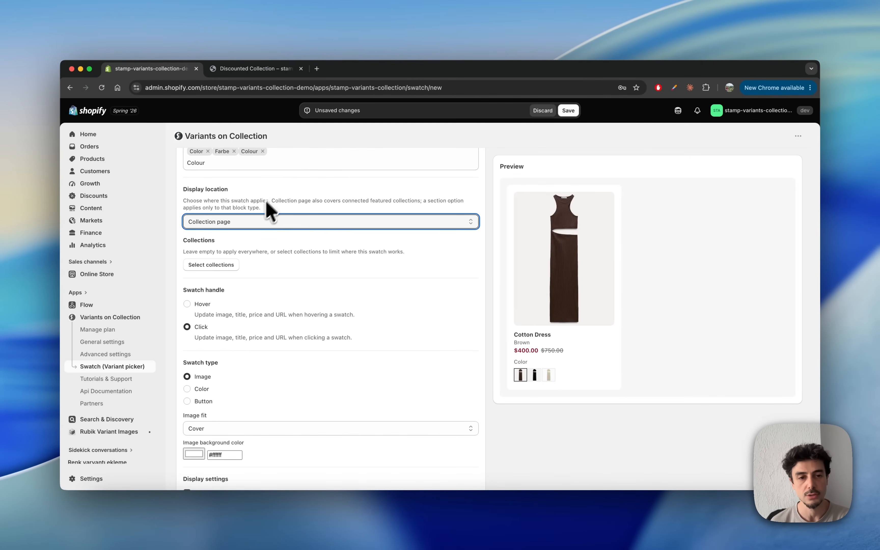
click(210, 264)
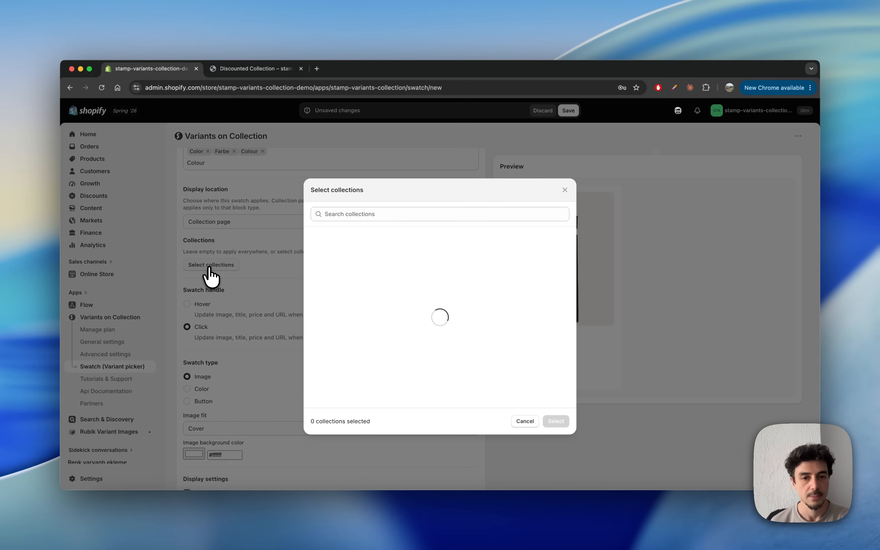
click(377, 354)
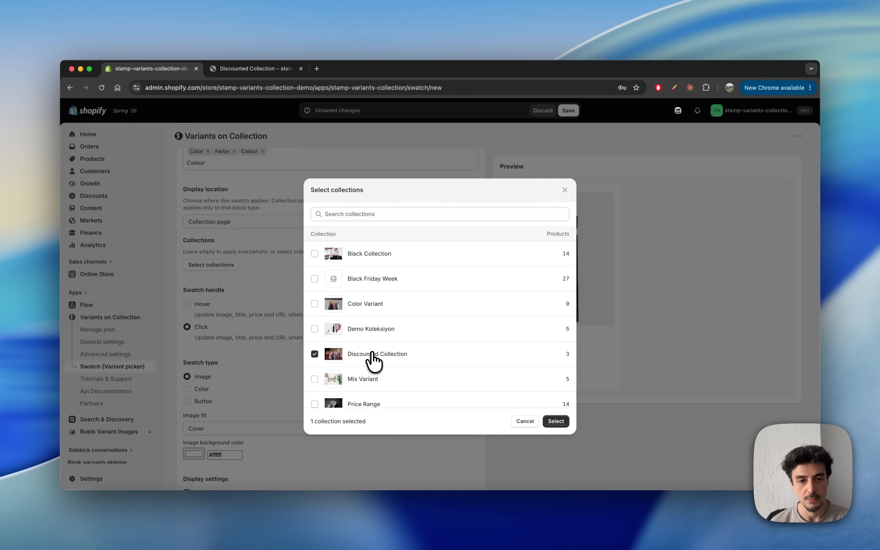
click(555, 422)
Test the brown and black image swatches of the Cotton Dress in the preview.
scroll(349, 324, down, 5)
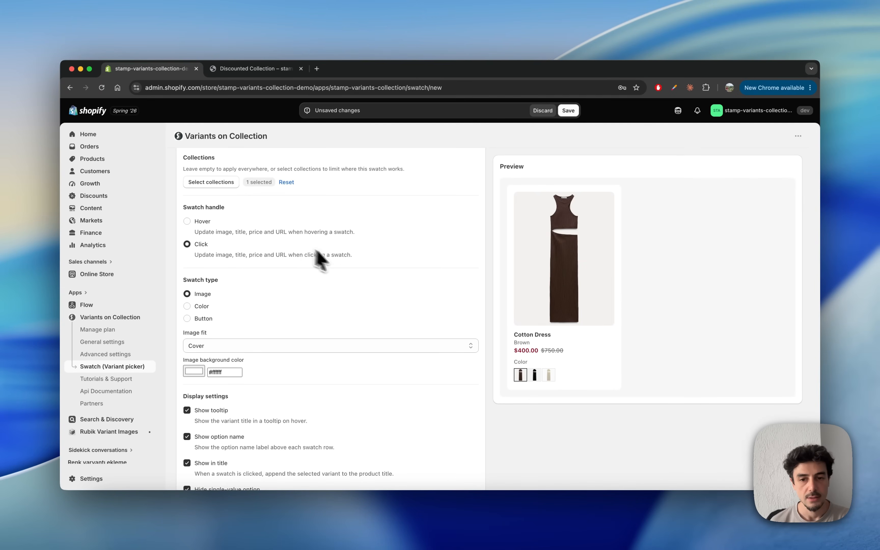
click(535, 376)
click(521, 377)
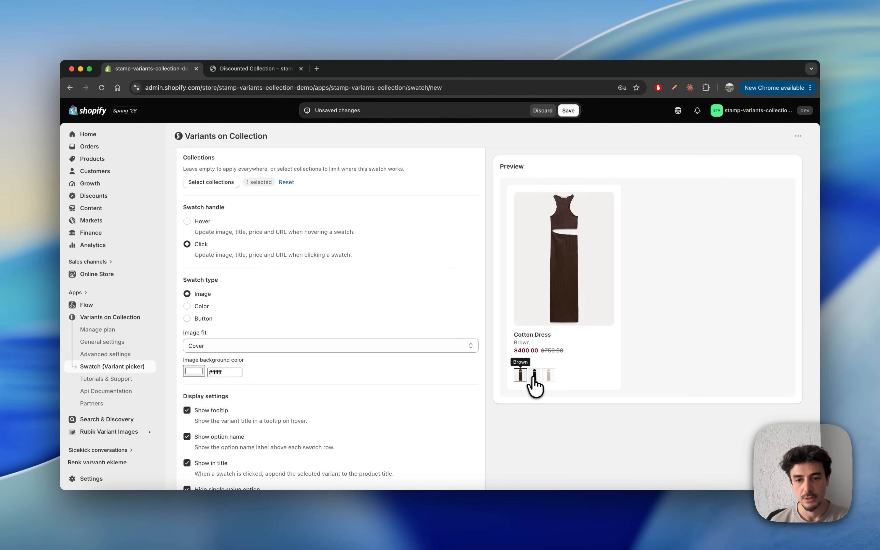
click(533, 376)
click(522, 377)
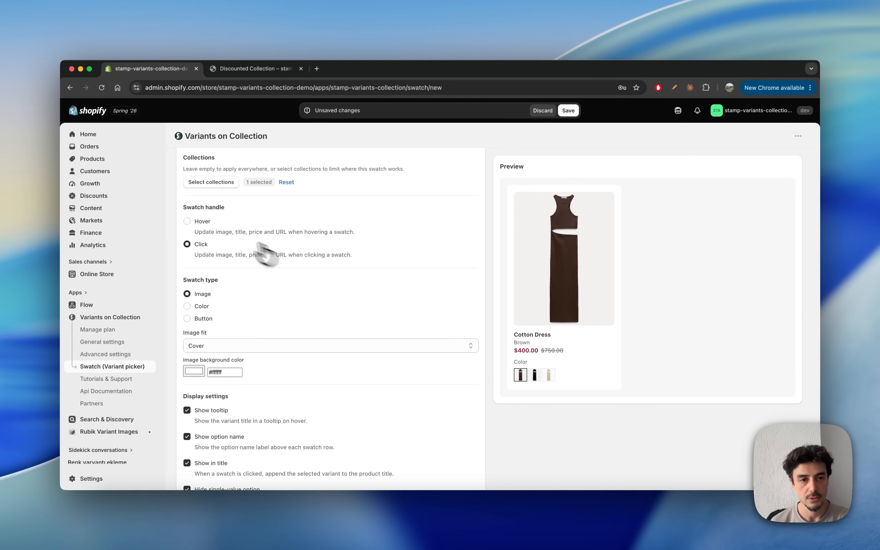
Keep the swatch handle on Click and set the swatch type to Color.
click(187, 222)
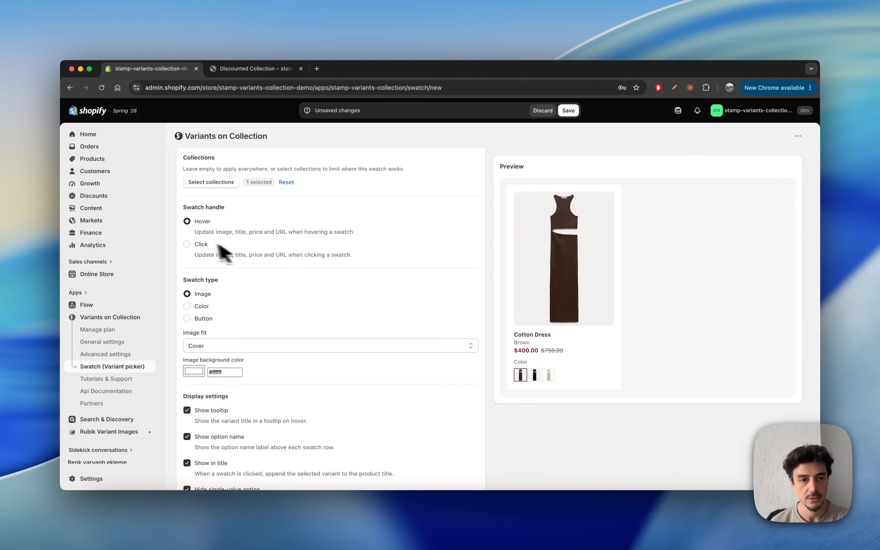
click(188, 244)
scroll(254, 262, down, 2)
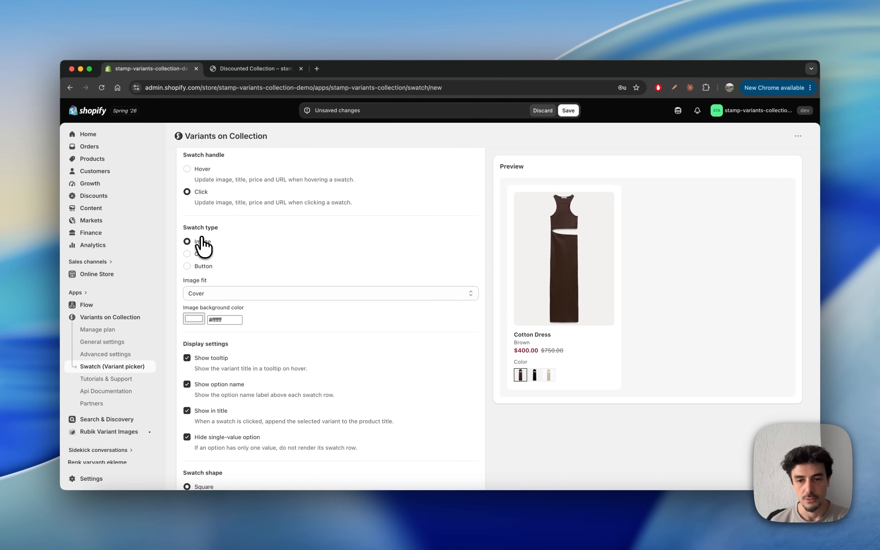
click(196, 255)
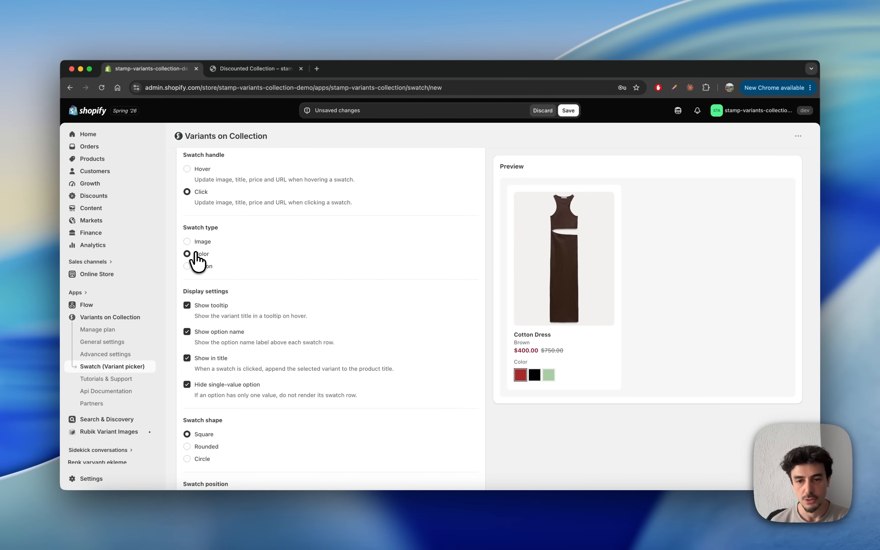
click(197, 267)
click(201, 258)
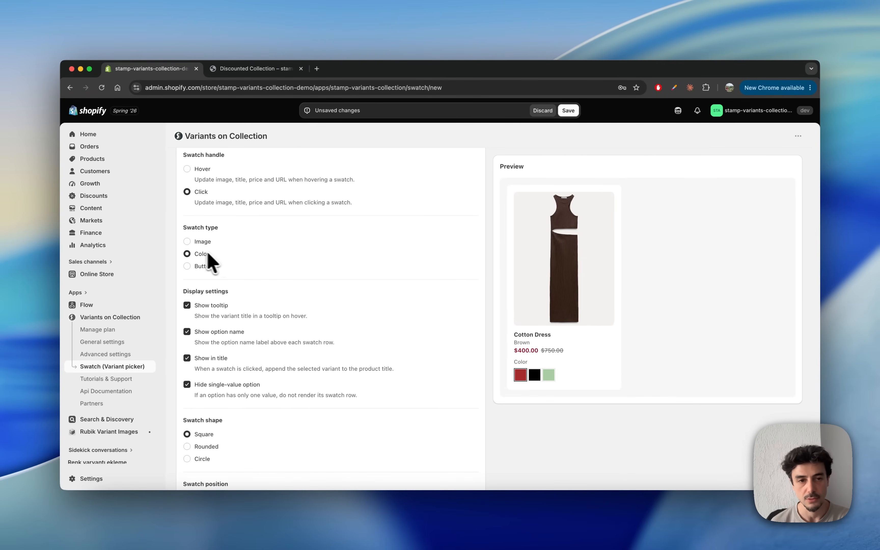
Keep the display settings as they are and set the swatch shape to Circle.
scroll(235, 262, down, 3)
scroll(233, 263, down, 1)
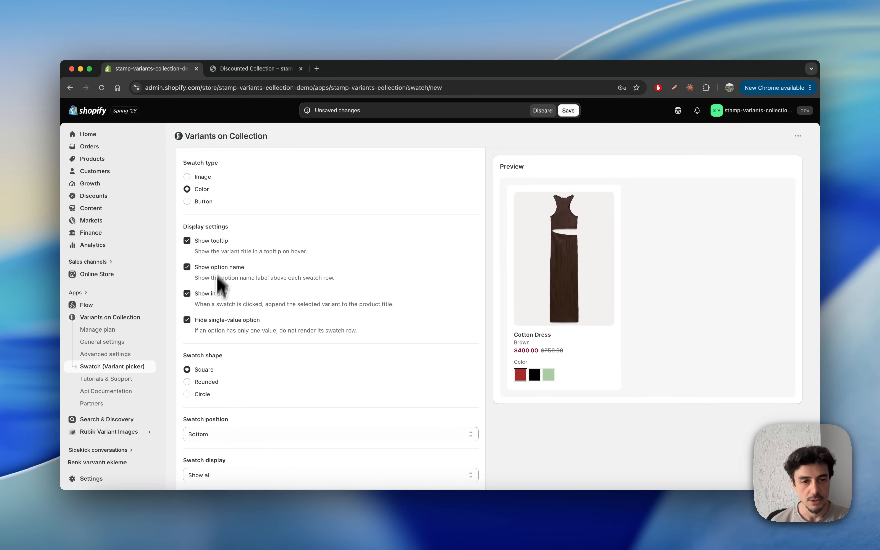
scroll(224, 294, down, 3)
scroll(224, 293, down, 2)
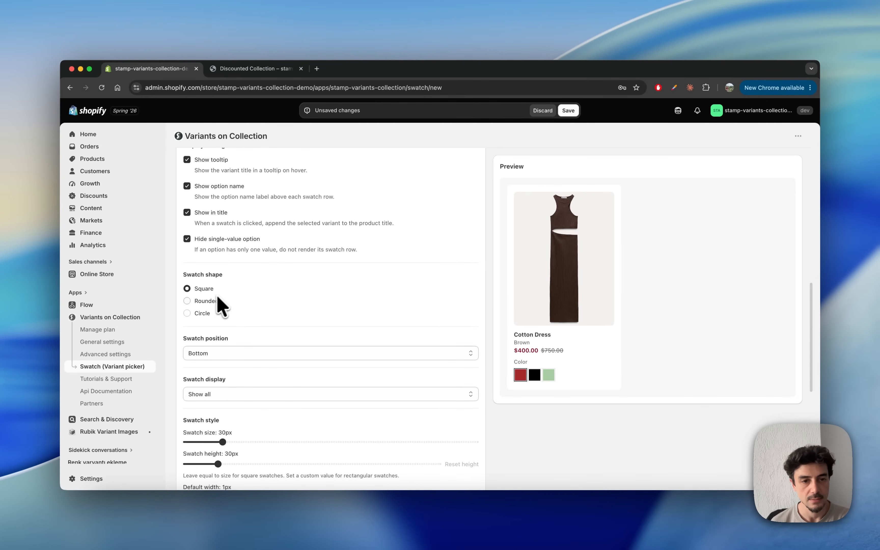
click(196, 314)
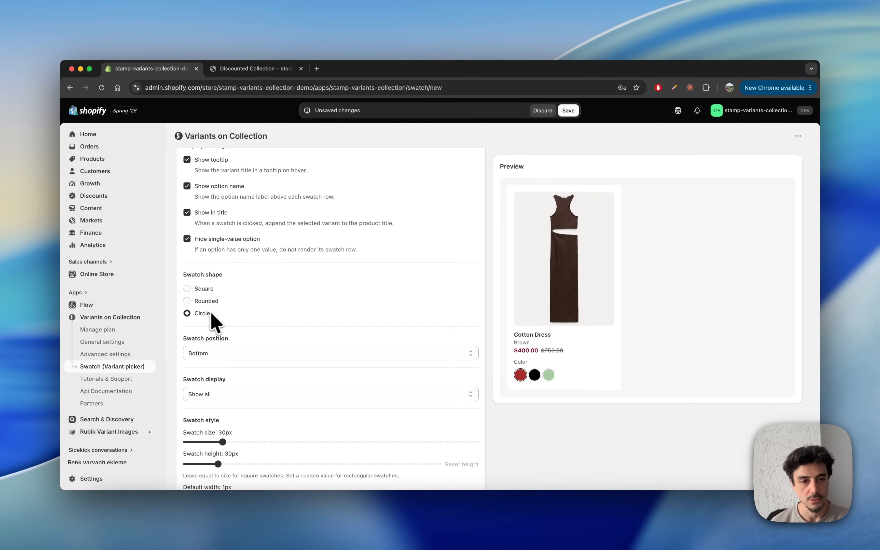
Keep Show all as the swatch display and set the swatch size to 31 px.
scroll(218, 313, down, 5)
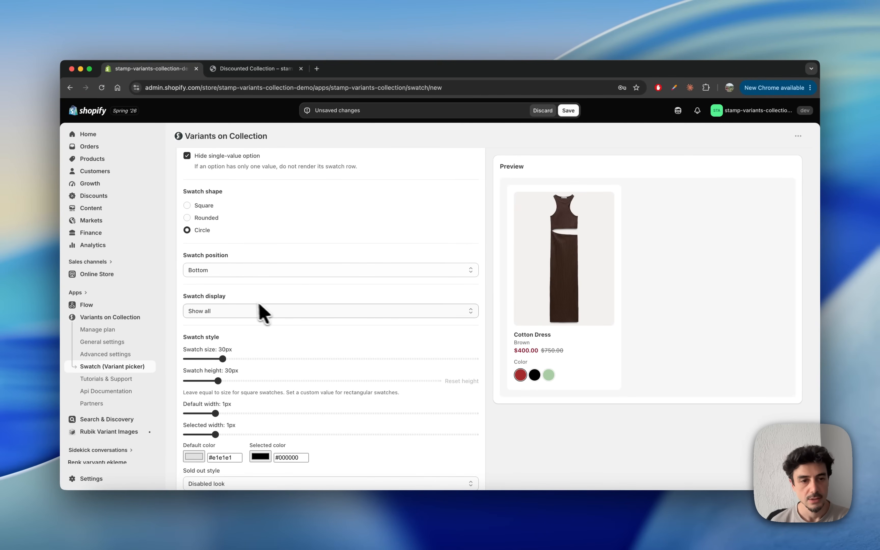
scroll(262, 311, down, 1)
click(242, 304)
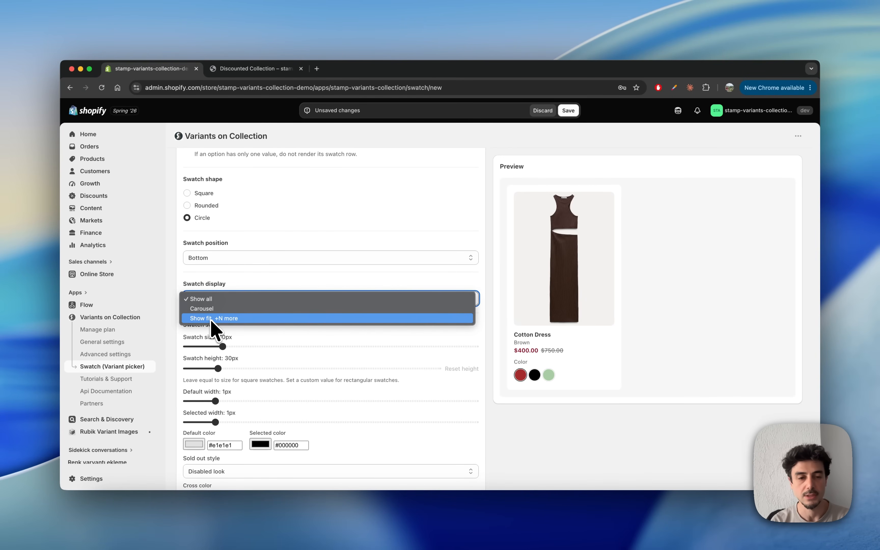
click(173, 330)
drag(223, 345, 226, 342)
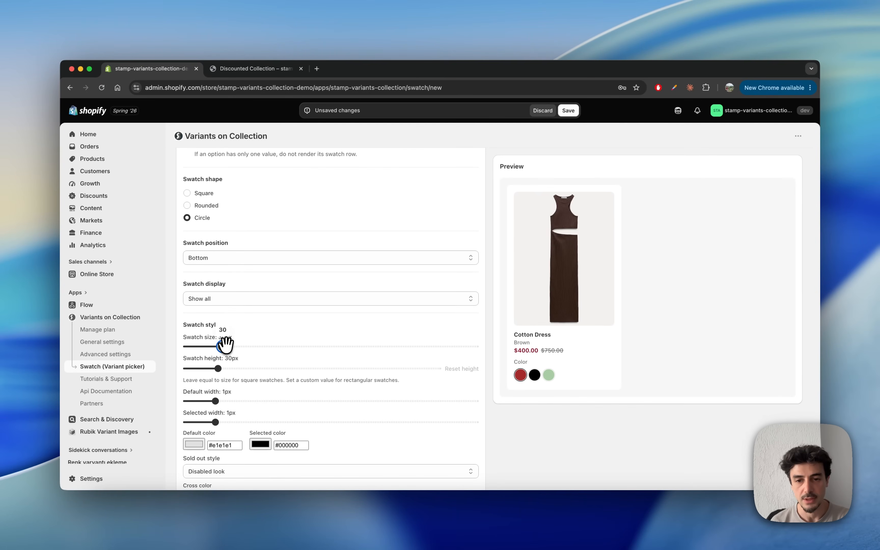
Try other sold out styles, including Double cross and Hide swatch, and return the setting to Disabled look.
scroll(226, 344, down, 3)
scroll(219, 384, down, 2)
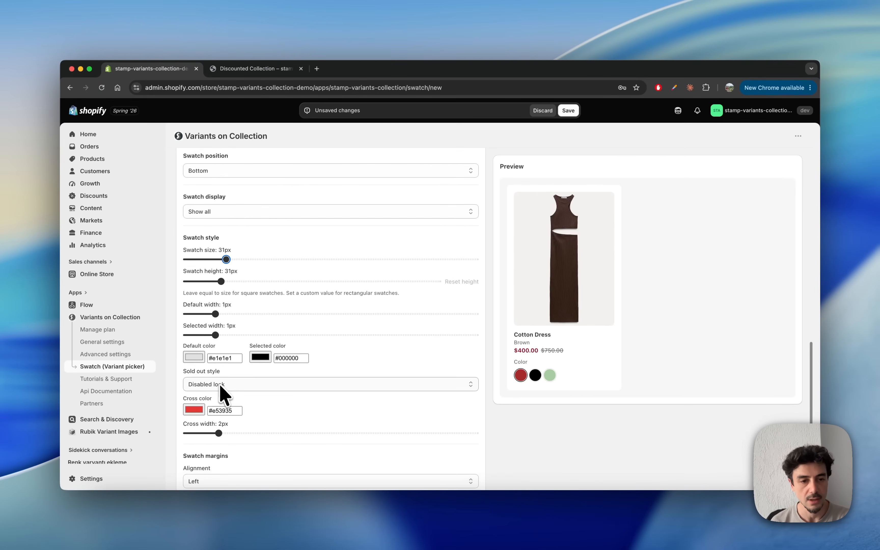
click(220, 359)
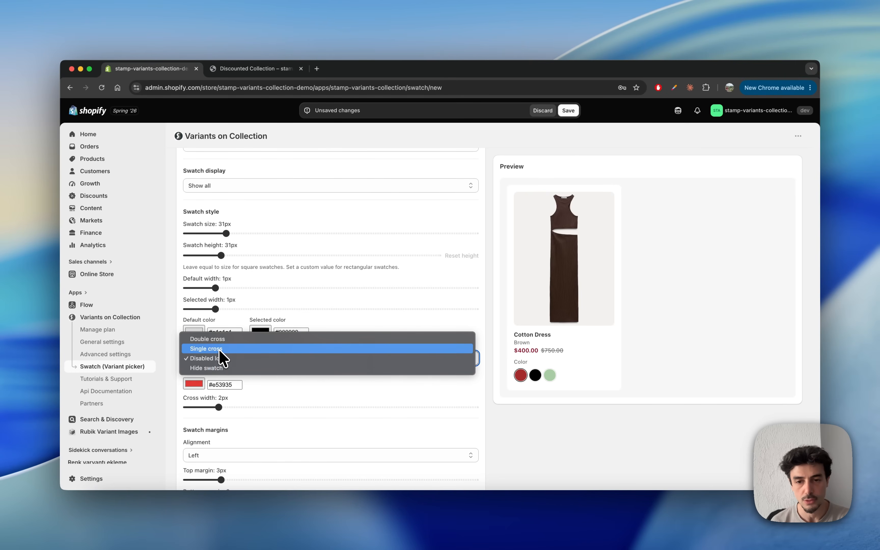
click(223, 349)
click(227, 356)
click(226, 349)
click(229, 359)
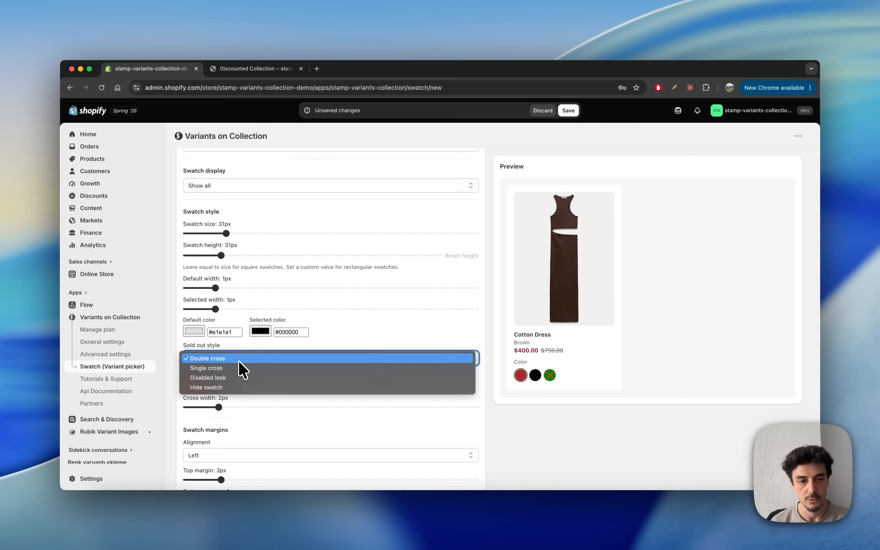
click(224, 387)
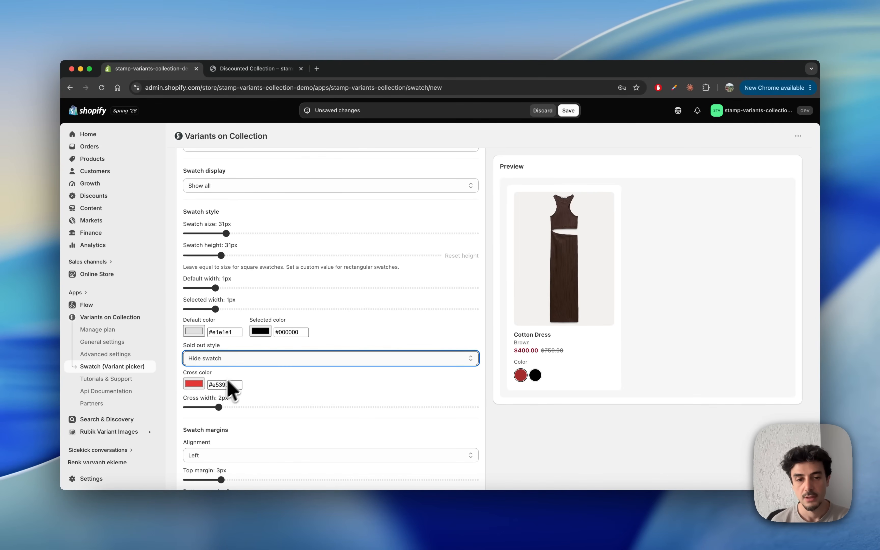
click(283, 358)
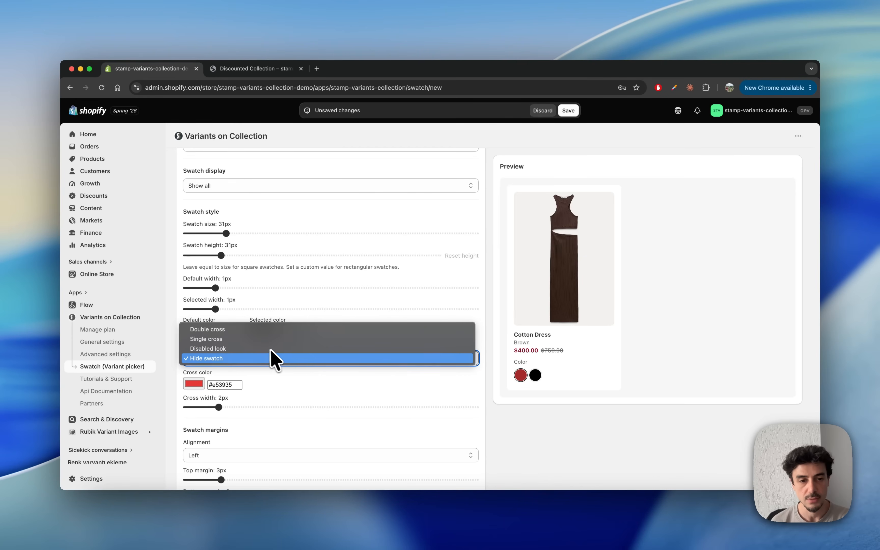
click(267, 348)
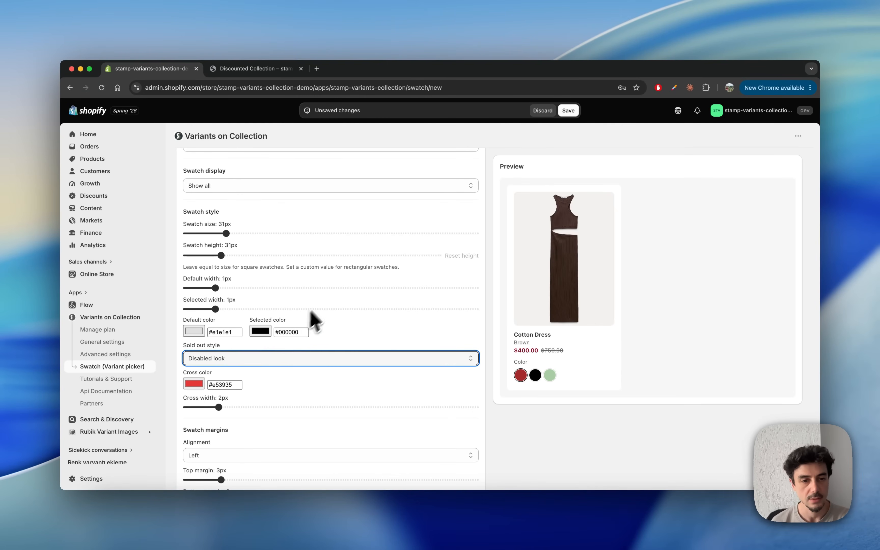
Review the swatch margins and the remaining settings, and save the color swatch.
scroll(327, 296, down, 1)
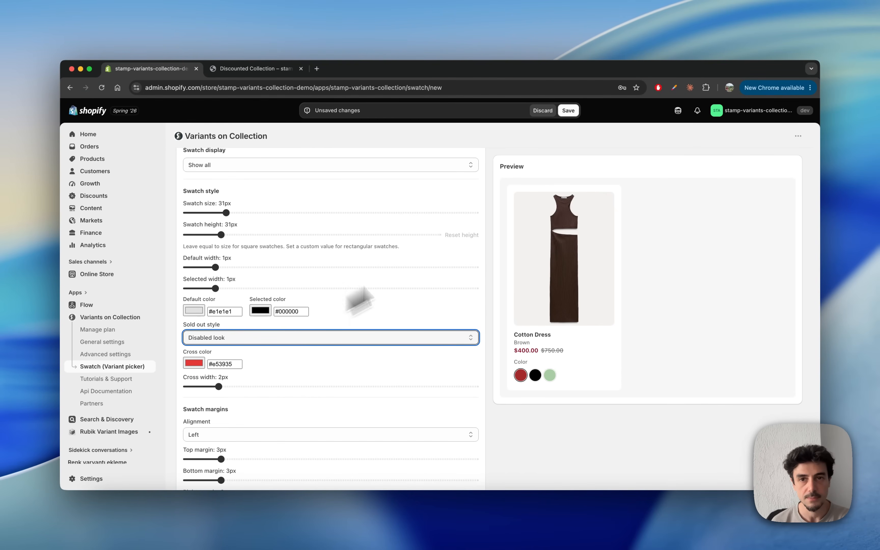
scroll(451, 224, down, 3)
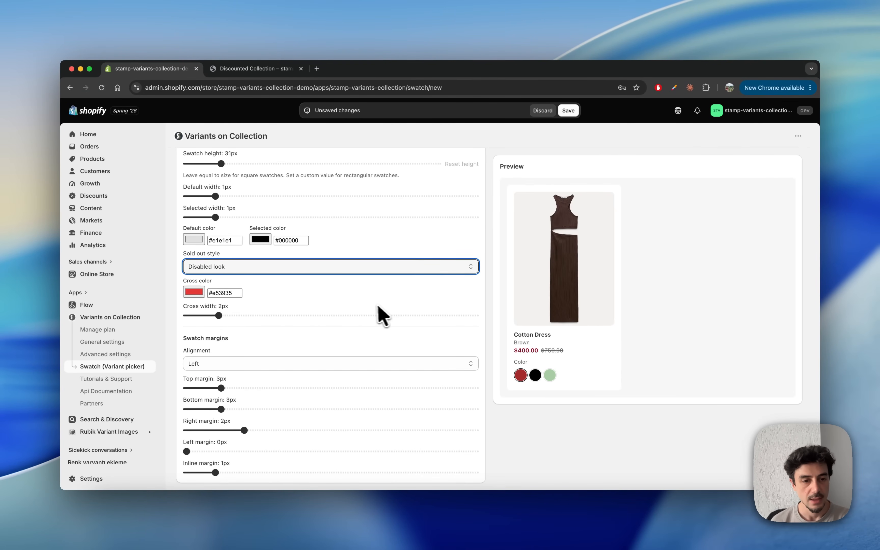
scroll(272, 407, up, 10)
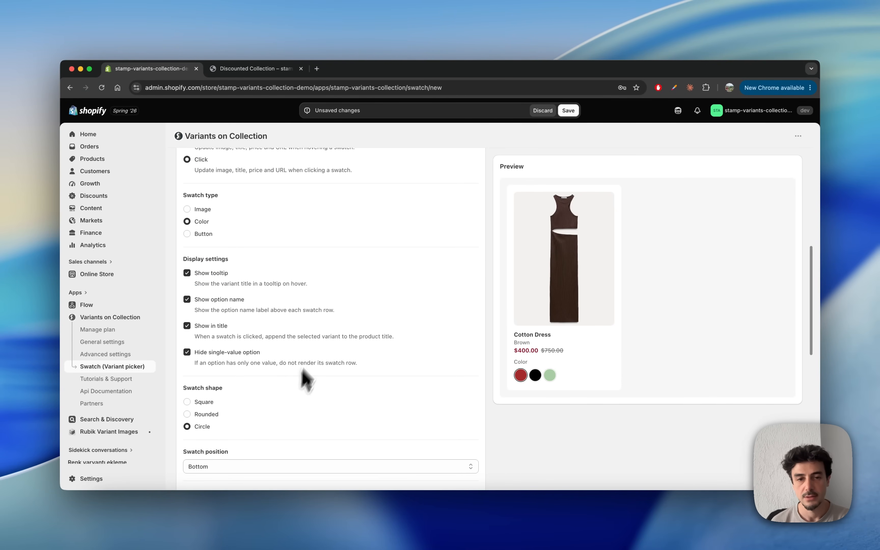
scroll(336, 331, up, 3)
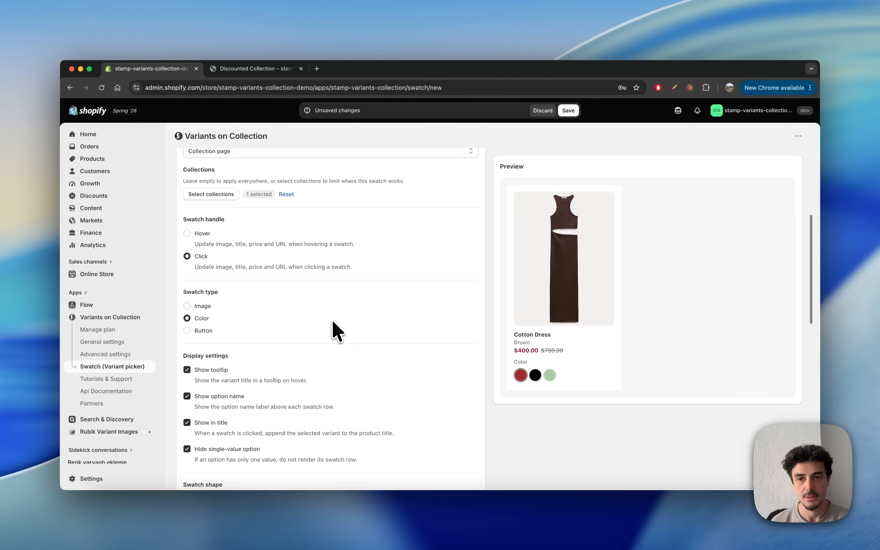
click(568, 111)
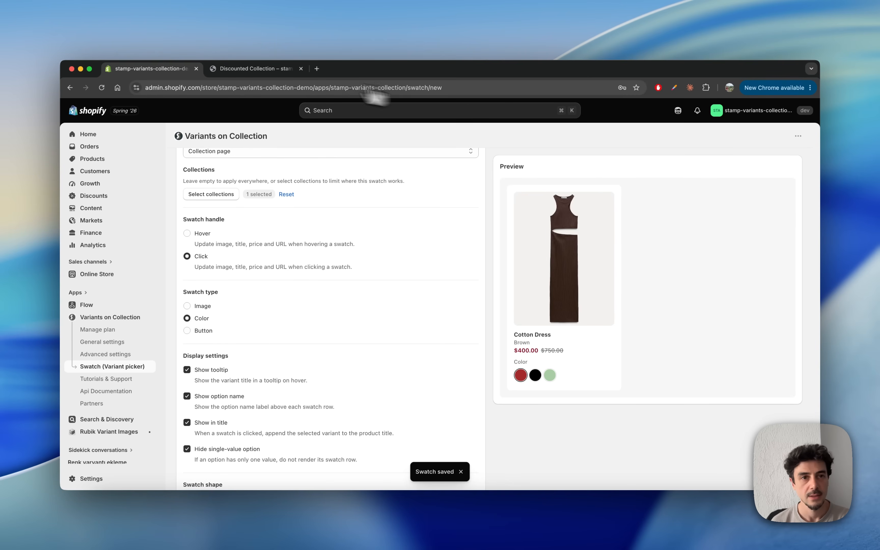
Switch to the storefront's Discounted Collection page and test the Green and Black swatches on the black Cotton Dress.
click(256, 69)
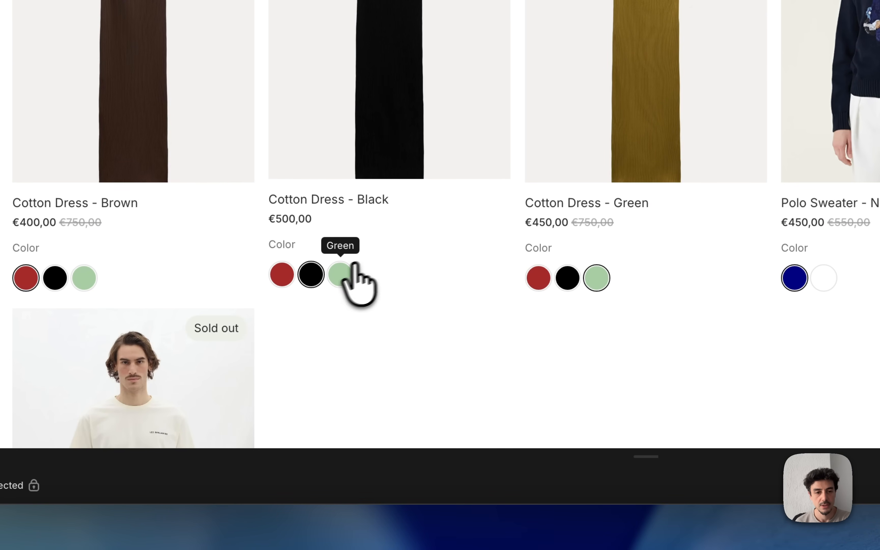
click(341, 277)
click(310, 275)
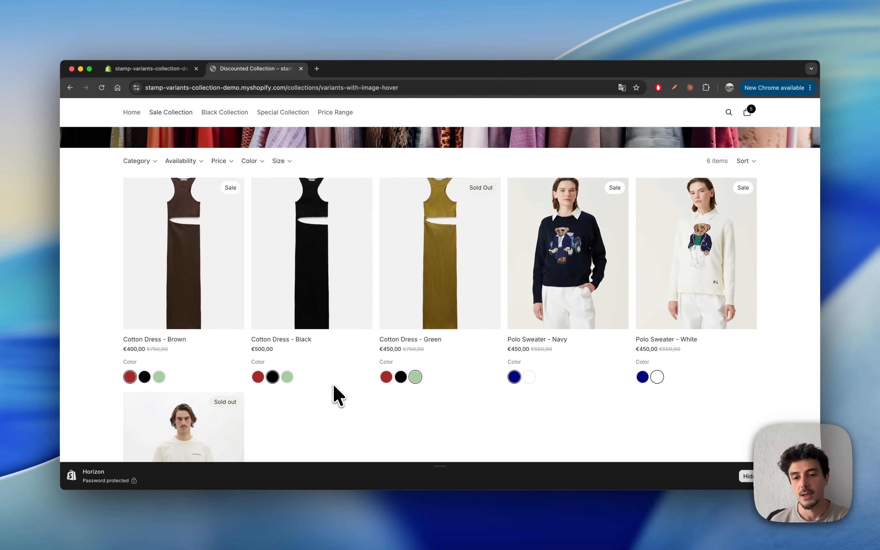
Open the navy Polo Sweater's product page from the collection and return to the collection page.
scroll(333, 392, down, 1)
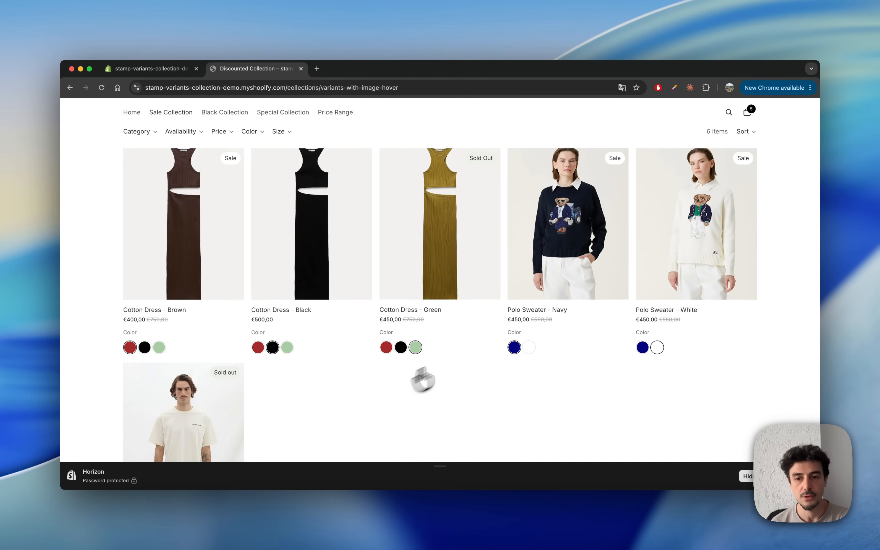
click(568, 268)
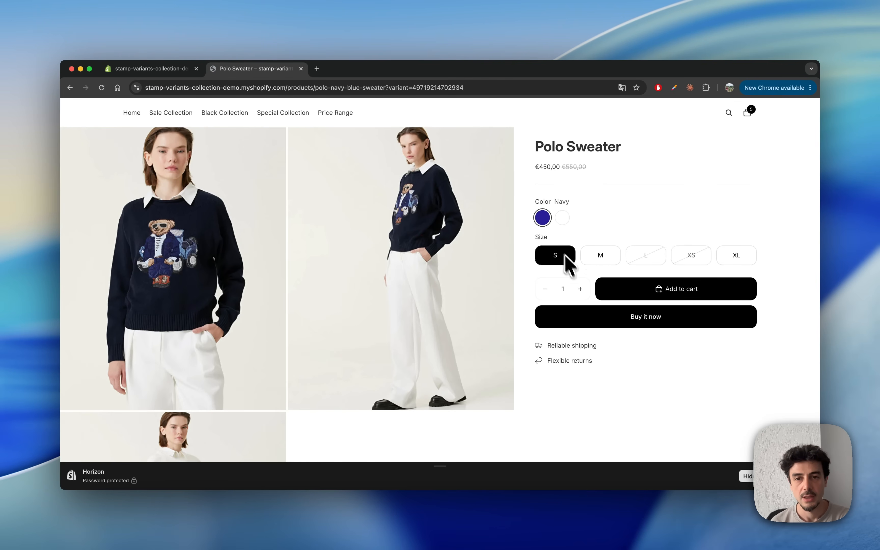
scroll(539, 240, left, 5)
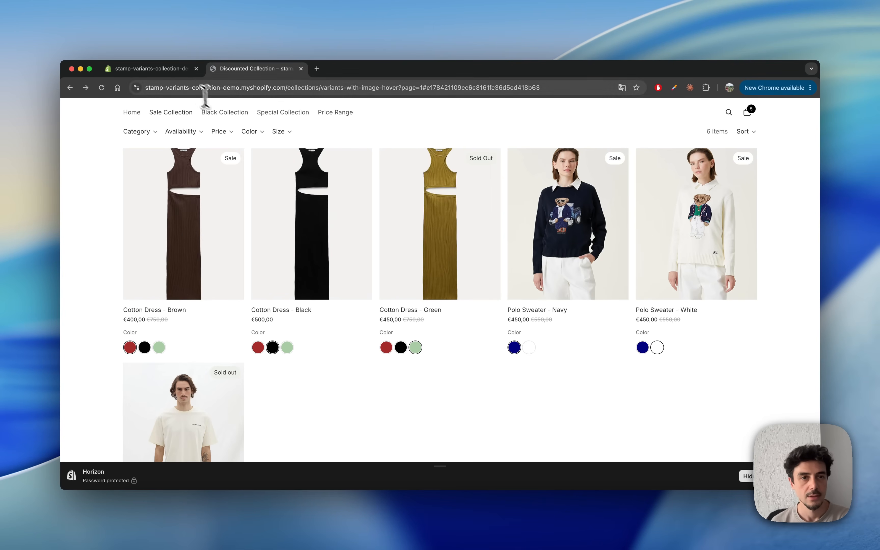
Return to the app's swatch list in the Shopify admin and create a new swatch named "Size swatch for discounted".
click(179, 71)
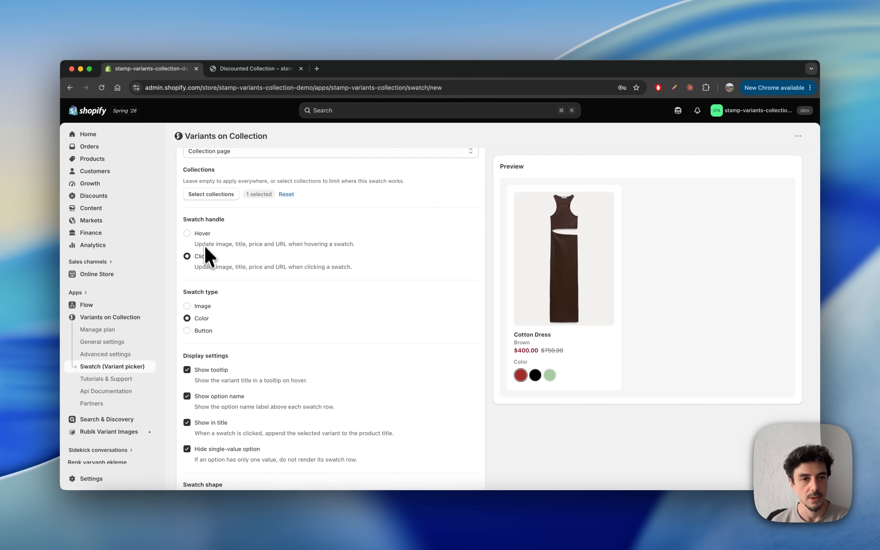
scroll(209, 255, up, 5)
click(182, 166)
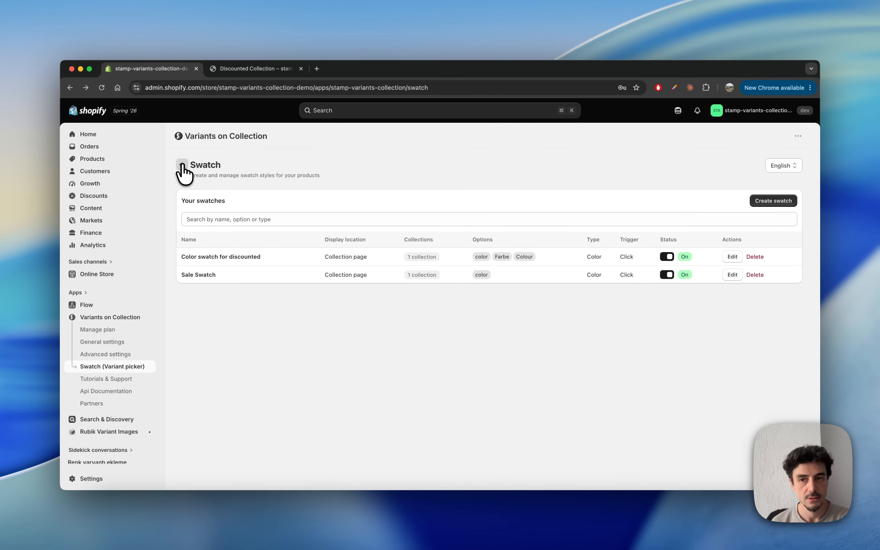
click(766, 204)
click(311, 232)
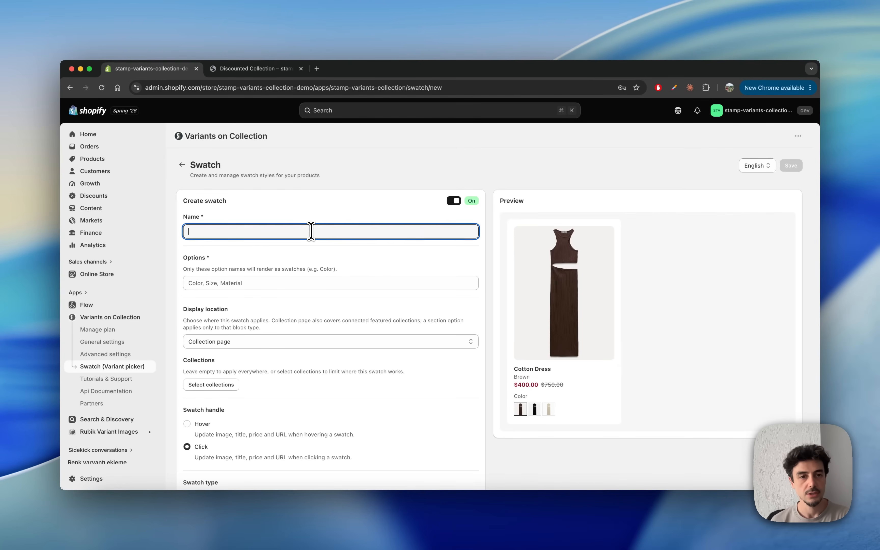
text(Size swatch for discounted)
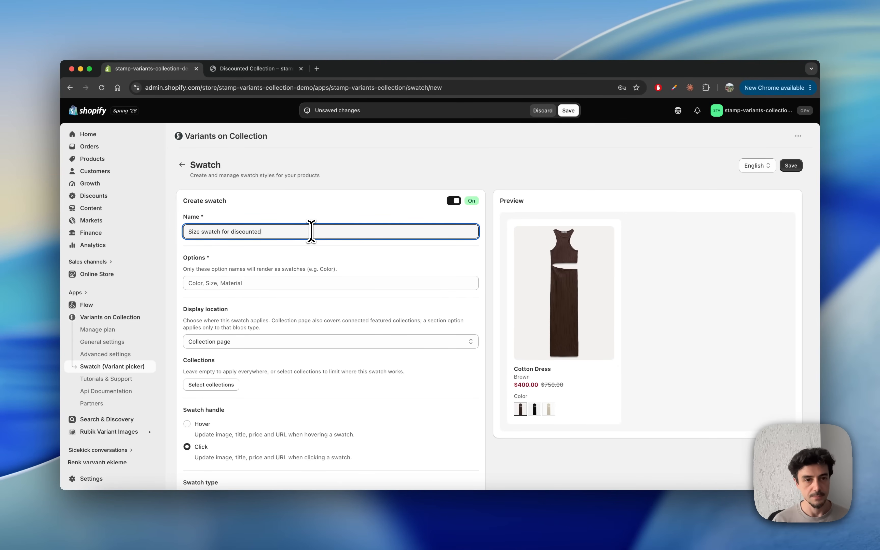
Choose Size as the only option rendered by the new swatch.
click(259, 283)
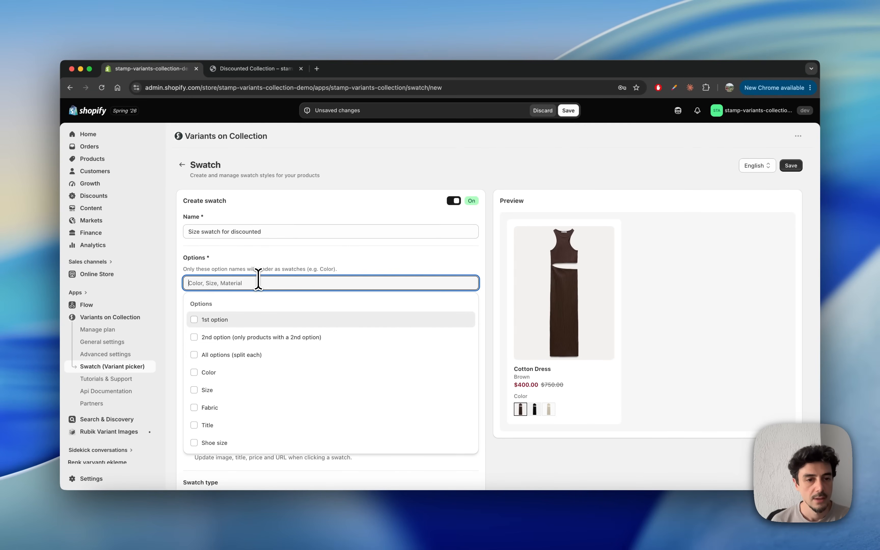
click(194, 391)
click(175, 338)
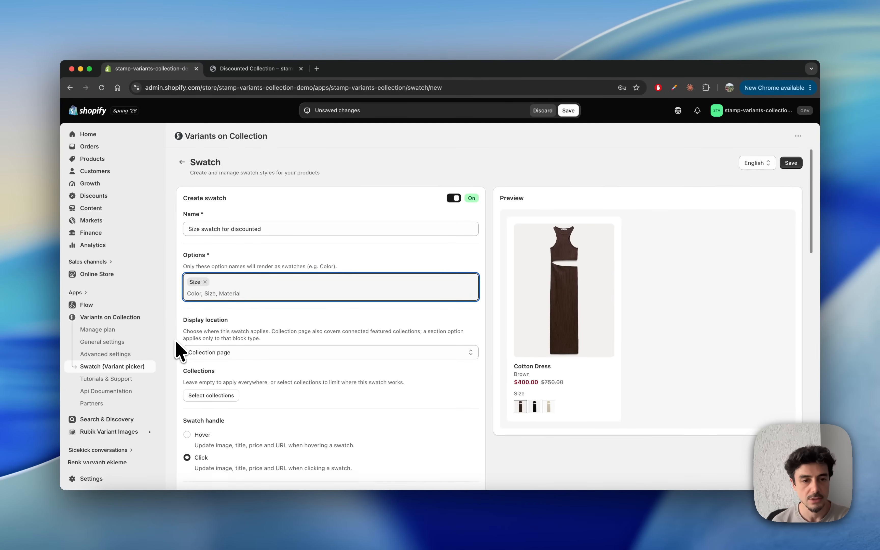
Keep Collection page as the display location and restrict the size swatch to the Discounted Collection.
scroll(174, 339, down, 3)
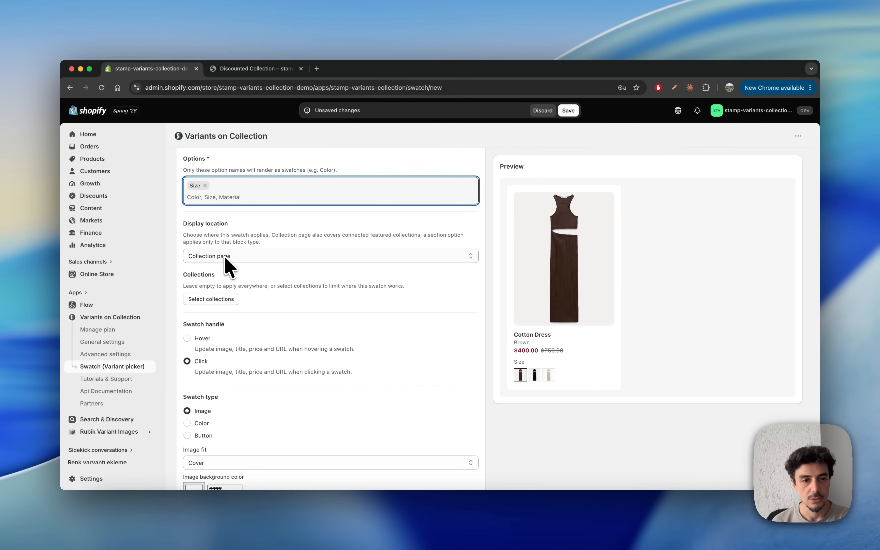
scroll(229, 259, down, 1)
click(211, 278)
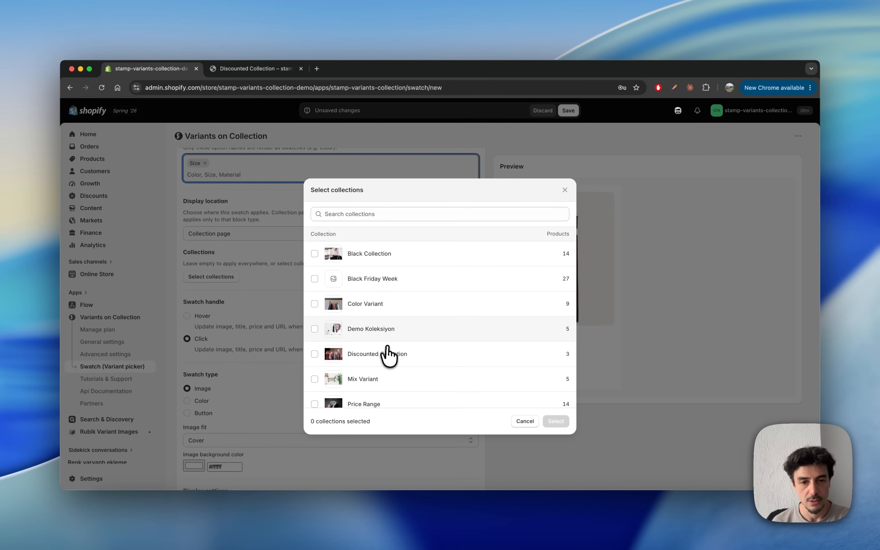
click(389, 355)
click(554, 422)
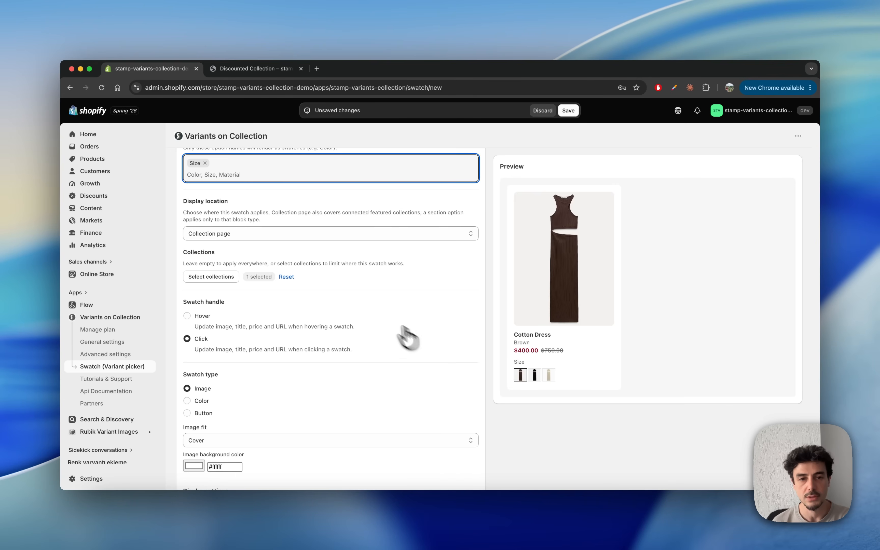
Keep the swatch handle on Click and set the size swatch's type to Button.
scroll(364, 315, down, 4)
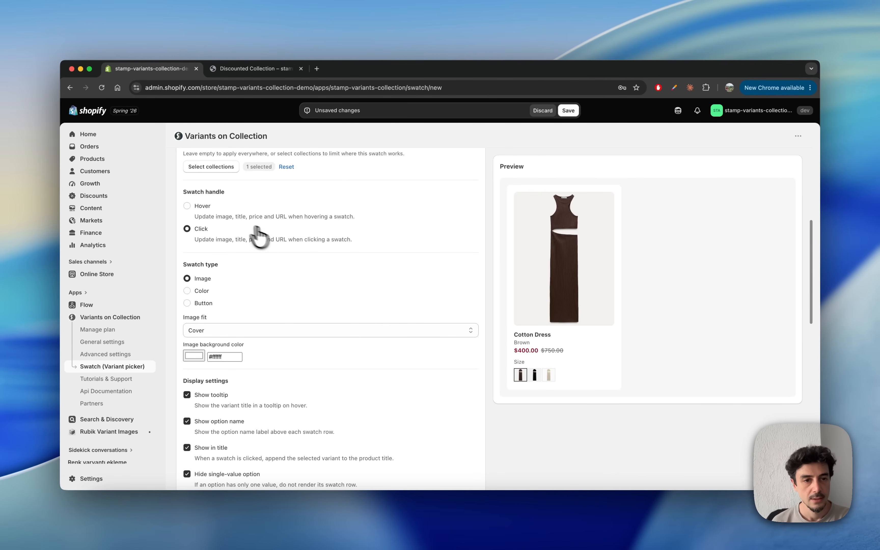
scroll(203, 232, down, 2)
click(188, 260)
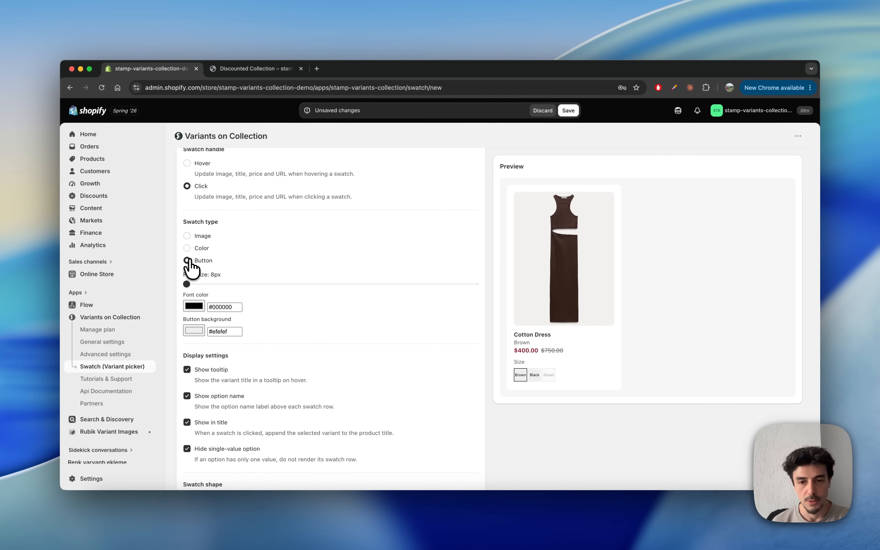
Turn off Show tooltip and Show in title for the size swatch, keeping the Square shape and other display settings.
scroll(244, 279, down, 4)
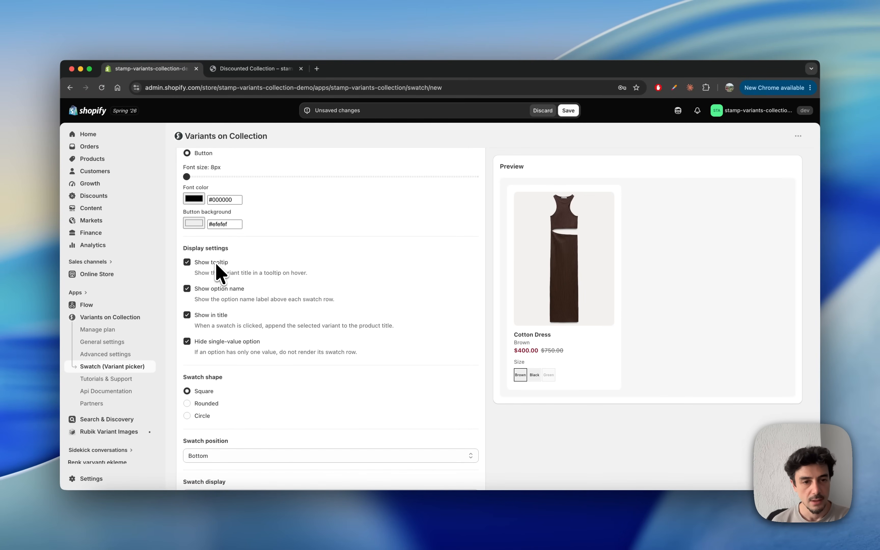
scroll(243, 271, down, 2)
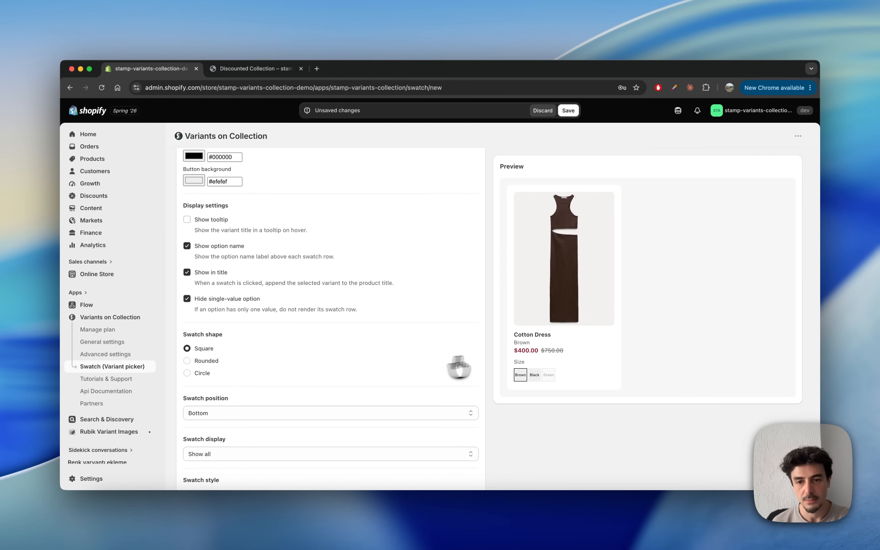
click(510, 345)
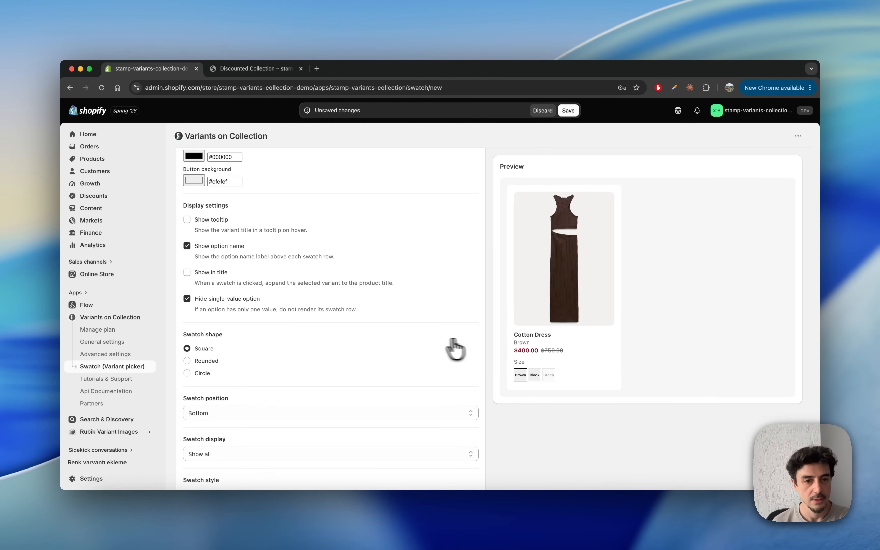
scroll(215, 304, down, 2)
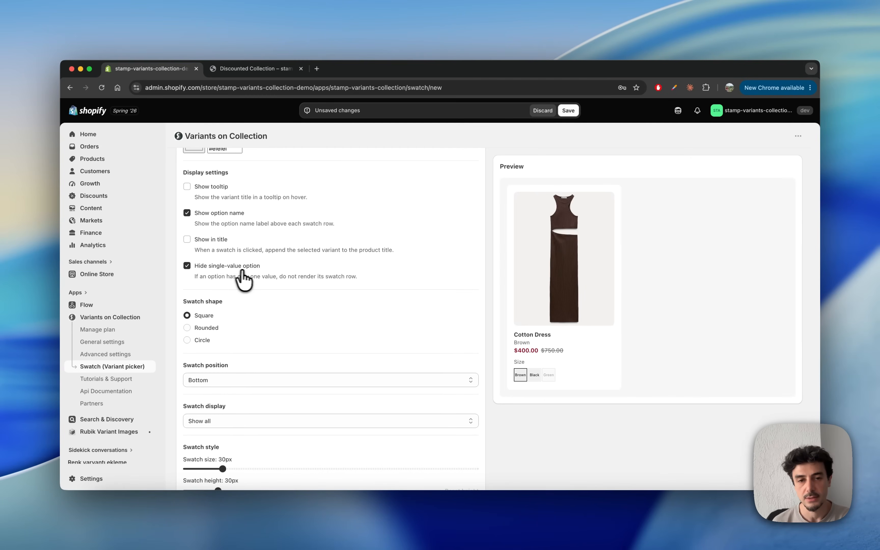
scroll(251, 280, down, 3)
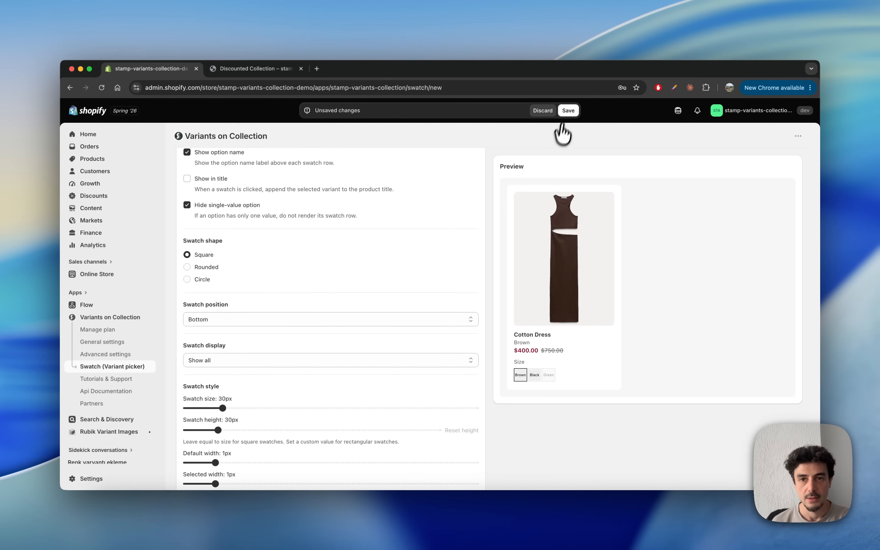
Save the size swatch and test it on the Discounted Collection storefront page by switching the Polo Sweater between White and Navy.
click(566, 112)
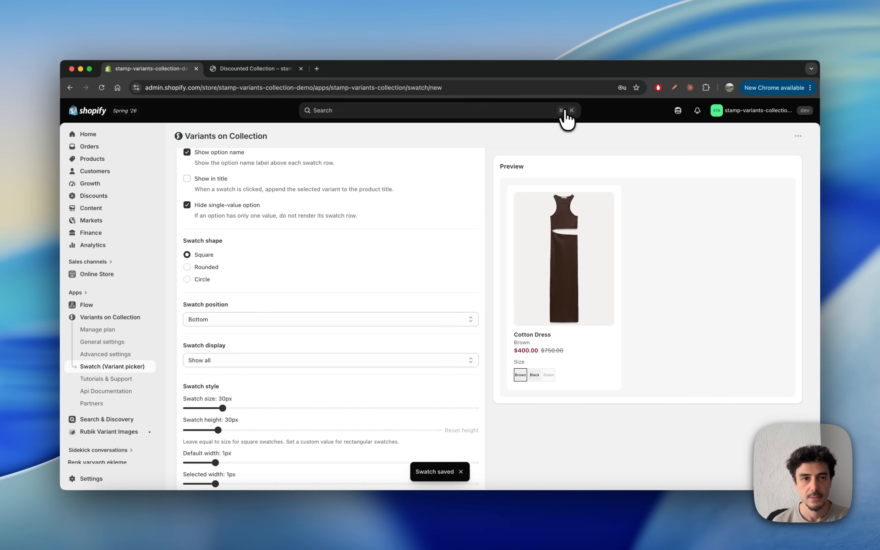
click(253, 67)
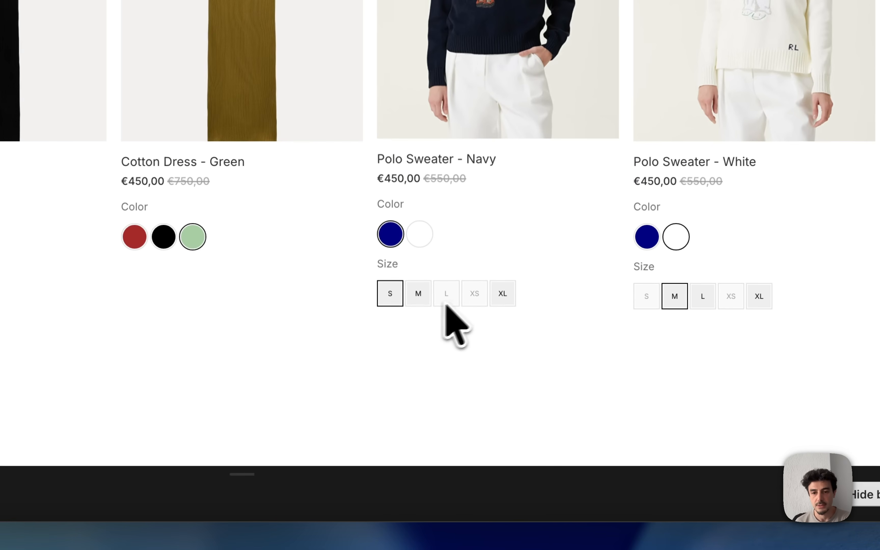
click(418, 233)
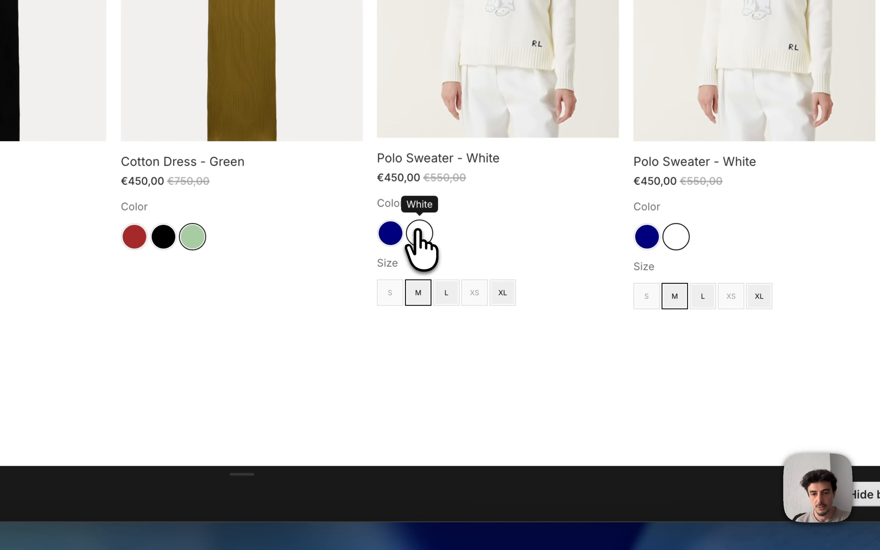
click(388, 235)
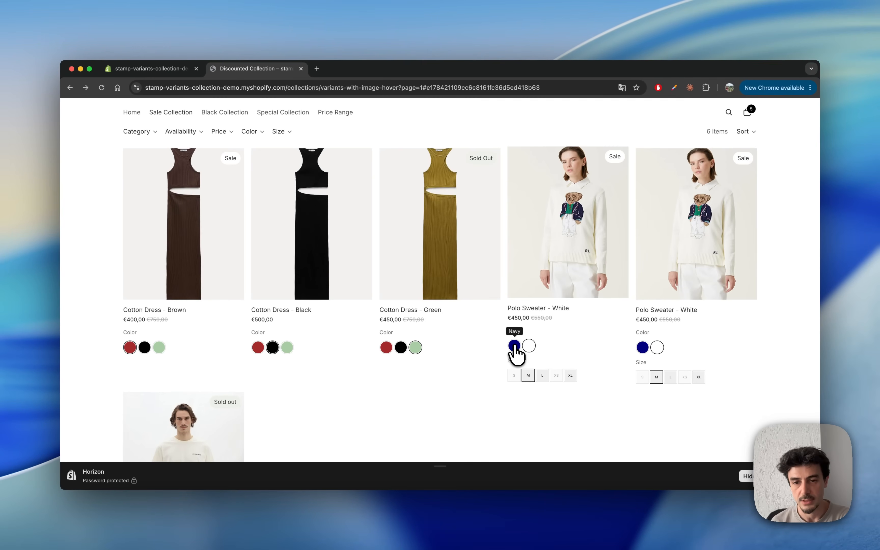
click(515, 346)
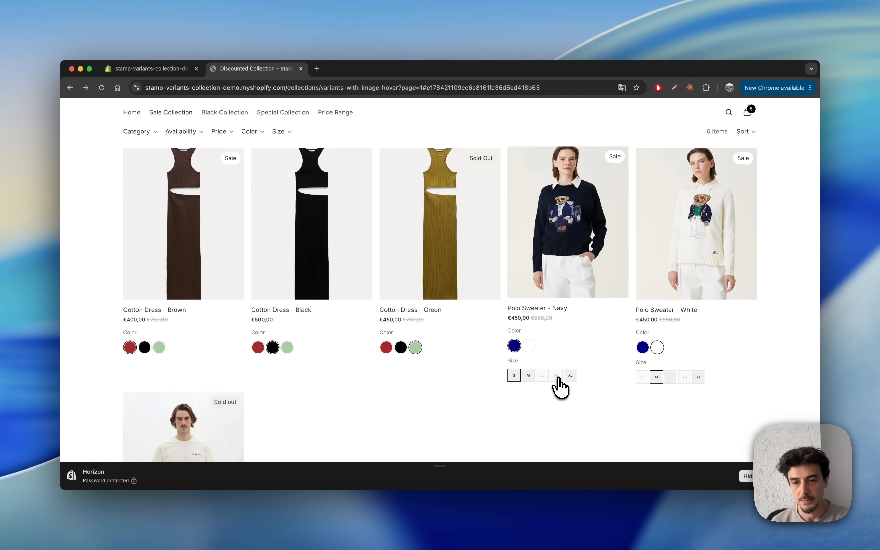
Set the size swatch's sold out style to Hide swatch and save it.
click(178, 69)
scroll(284, 262, down, 7)
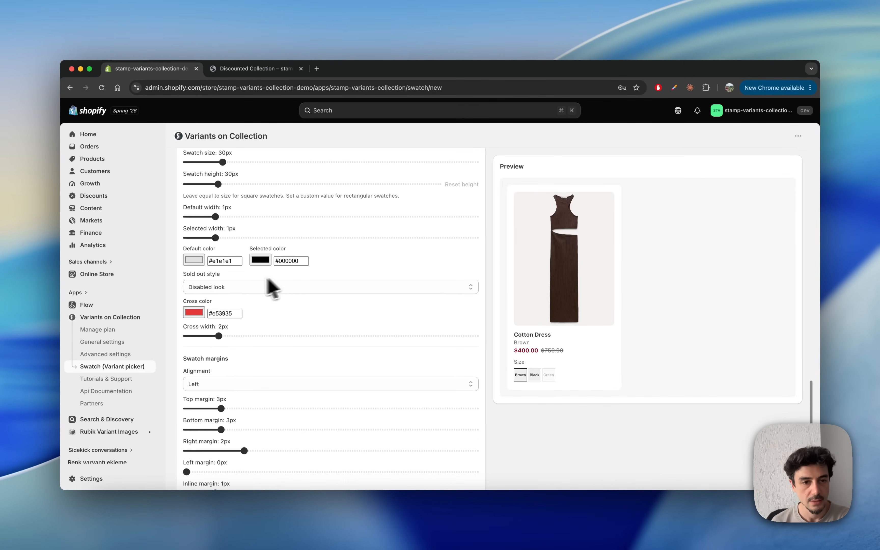
click(241, 288)
click(218, 296)
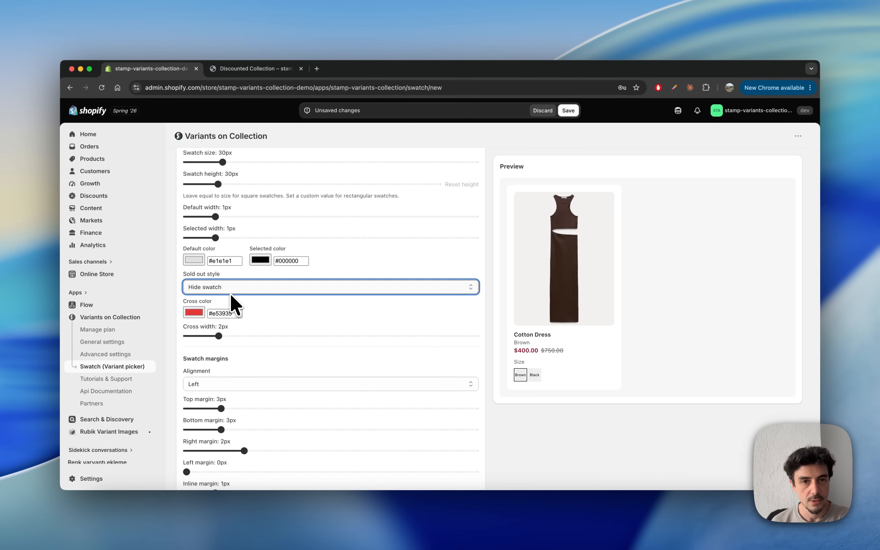
click(573, 111)
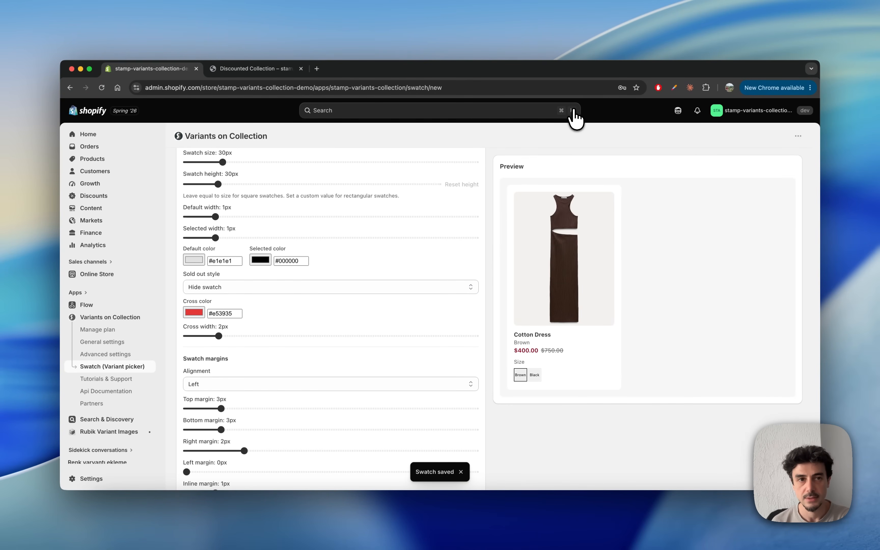
Reload the Discounted Collection storefront page and compare the Polo Sweater's size buttons for White and Navy.
click(277, 70)
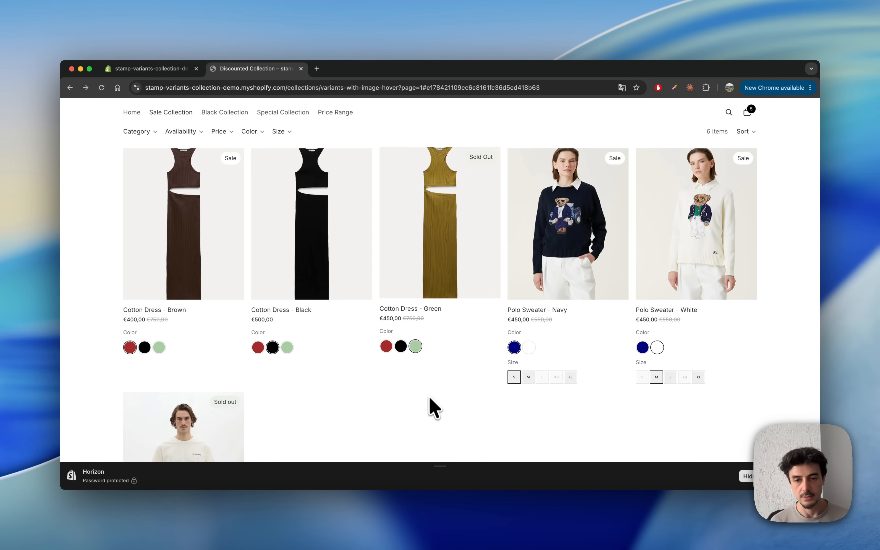
key(super+r)
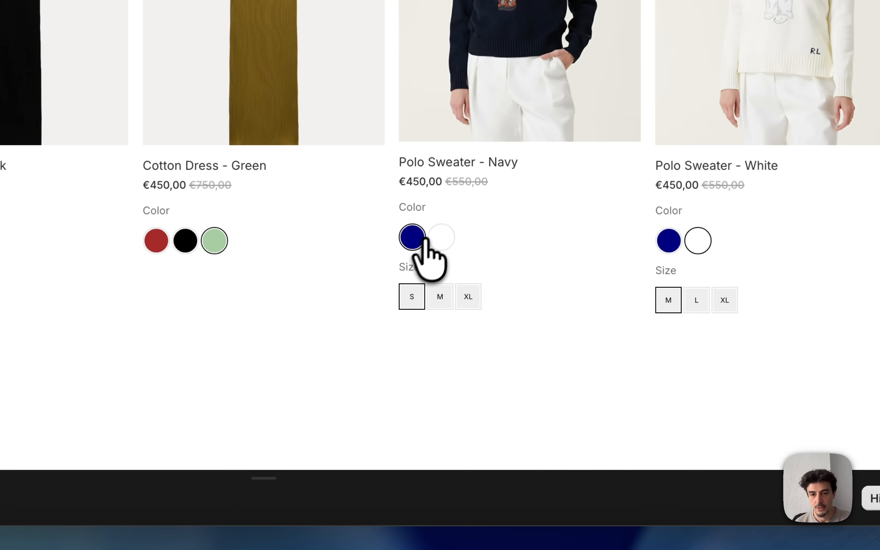
click(440, 238)
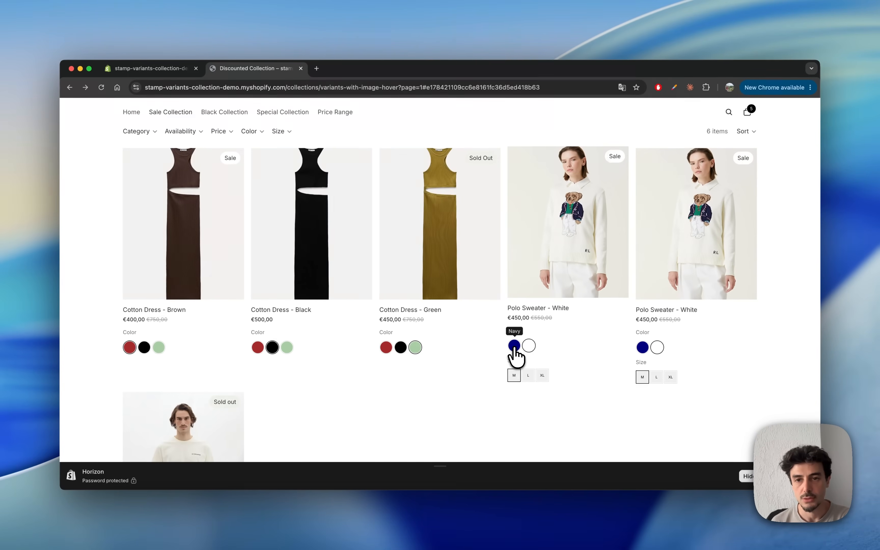
click(412, 237)
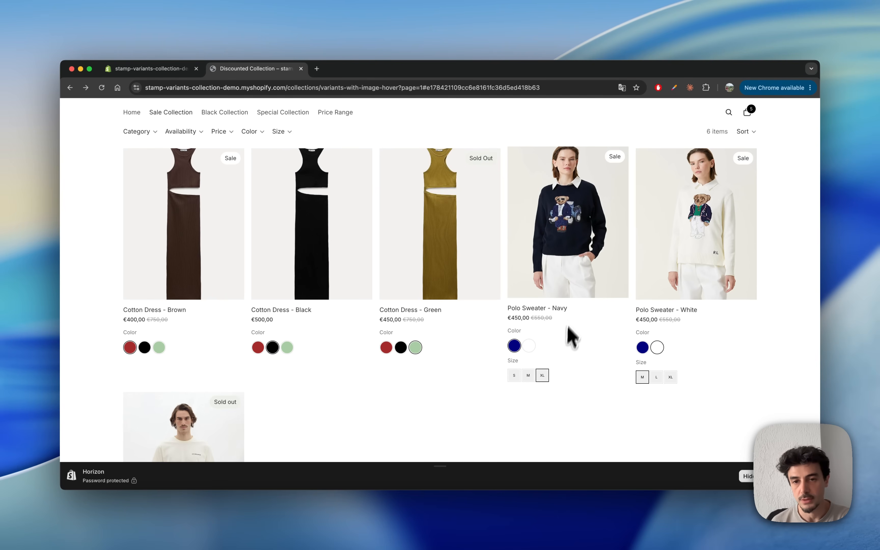
Turn on Show in title for the size swatch, leave Show tooltip off, and save the changes.
click(163, 70)
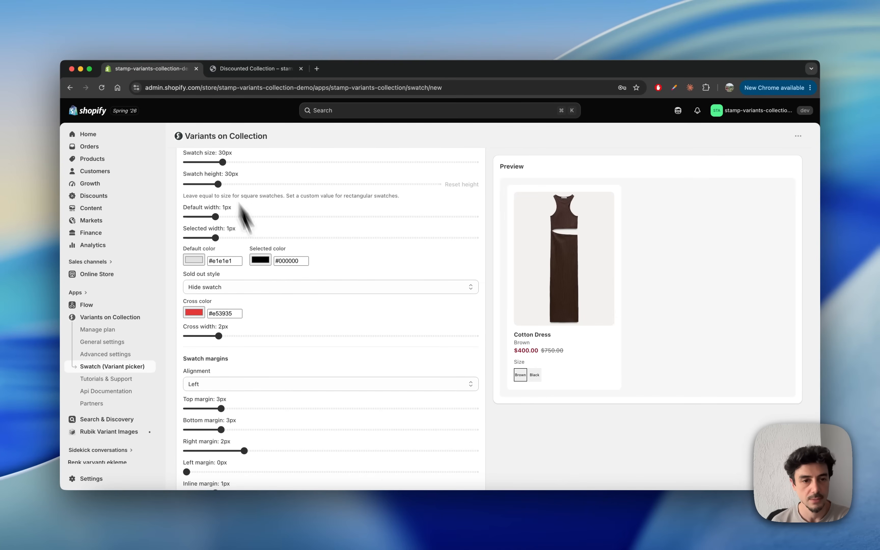
scroll(280, 304, up, 4)
click(210, 268)
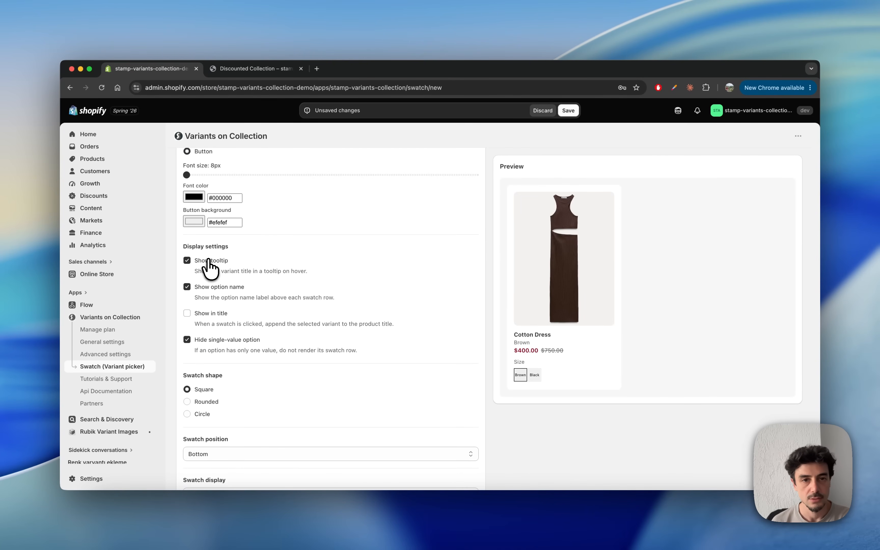
click(206, 260)
click(187, 312)
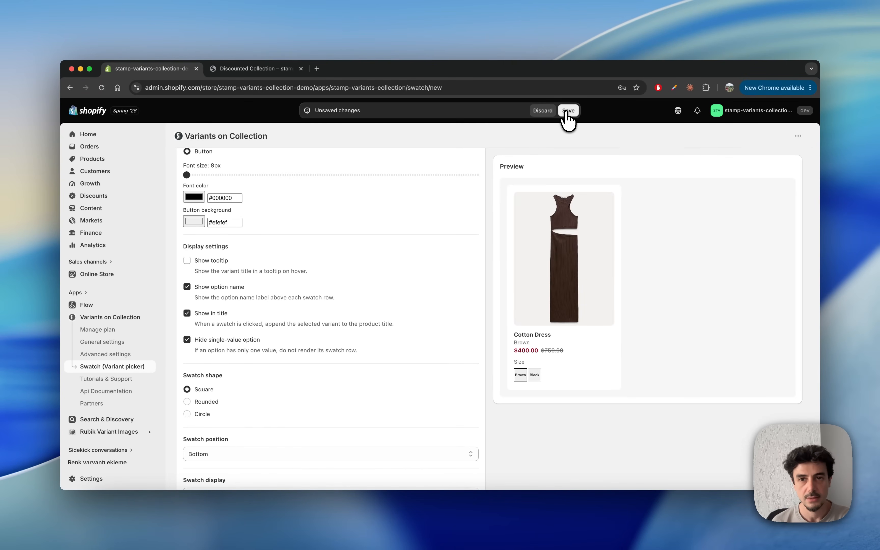
Reload the Discounted Collection storefront page and check the Navy Polo Sweater's title while selecting sizes M, XL and S.
click(269, 70)
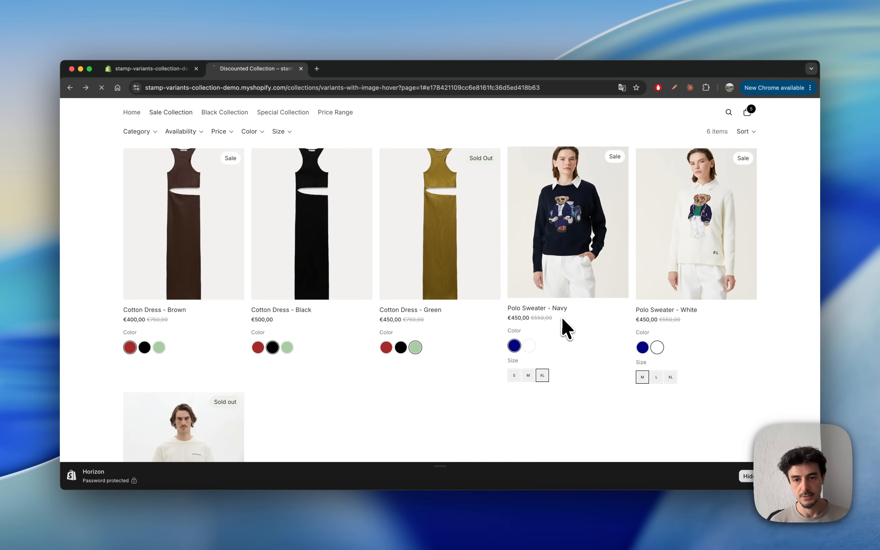
key(super+r)
click(529, 375)
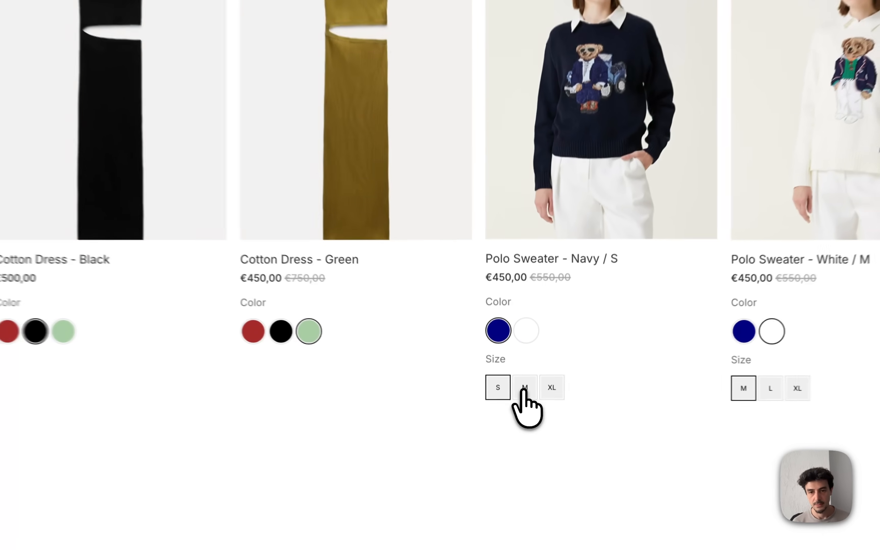
click(529, 375)
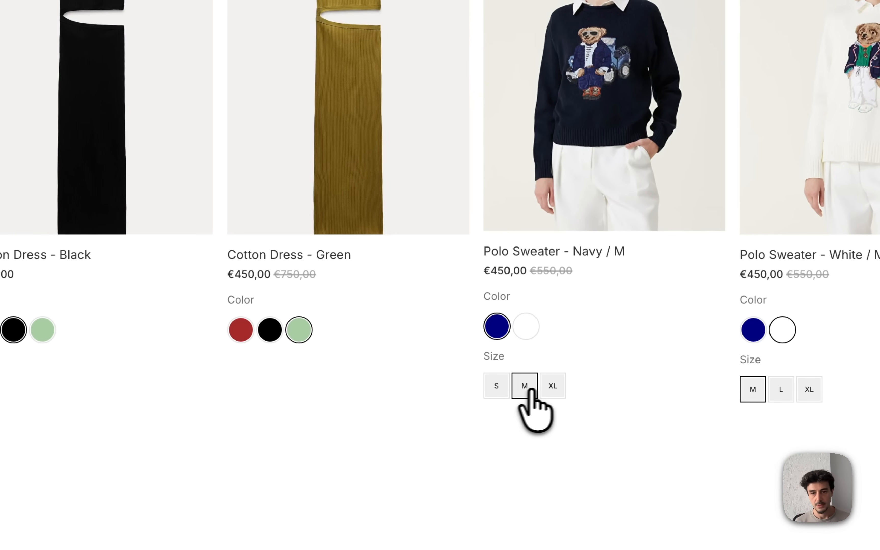
click(542, 375)
click(496, 386)
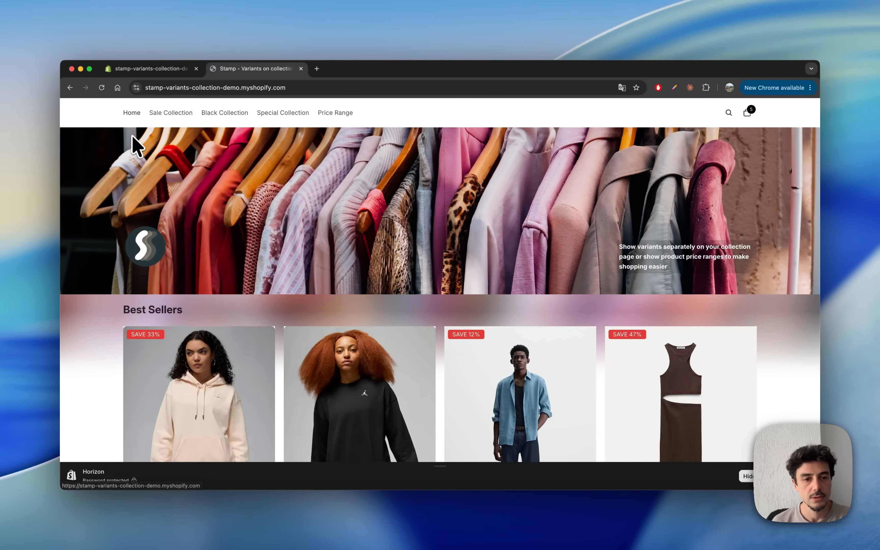
Go to the storefront home page and examine the product cards in the Best Sellers section.
scroll(133, 175, down, 5)
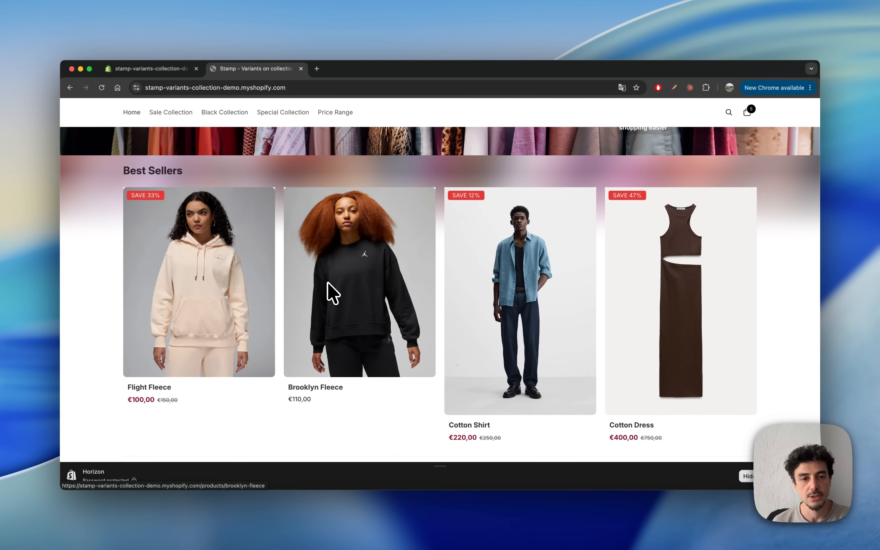
scroll(329, 284, down, 1)
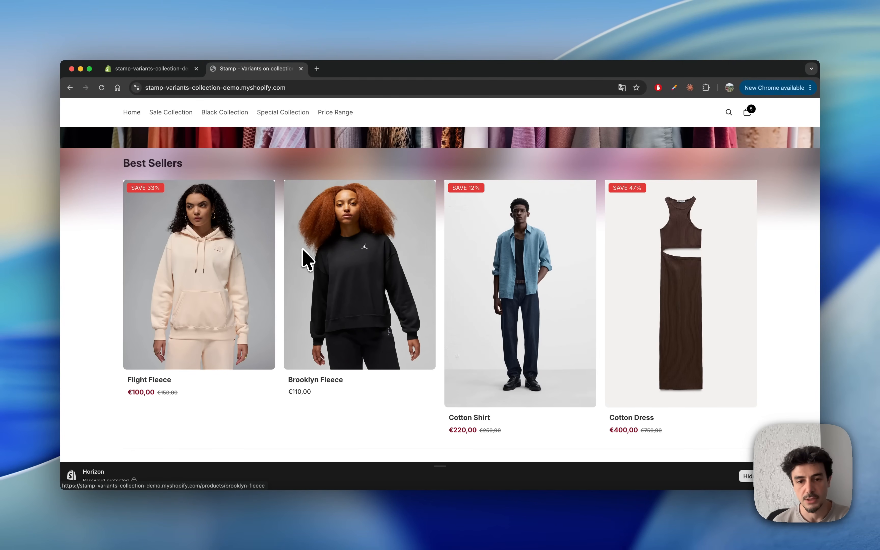
scroll(305, 255, down, 1)
Return to the app's swatch list in the Shopify admin and create a new swatch named "Best-Seller swatch".
click(165, 68)
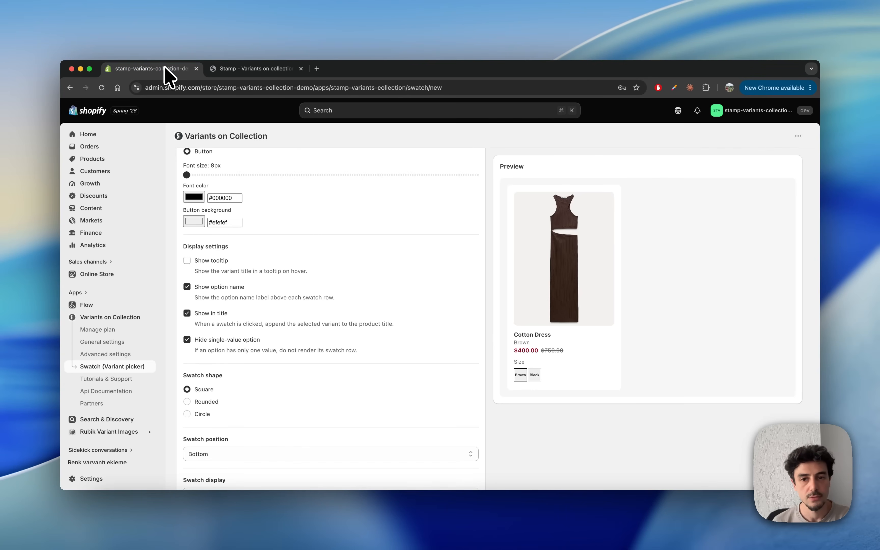
click(118, 366)
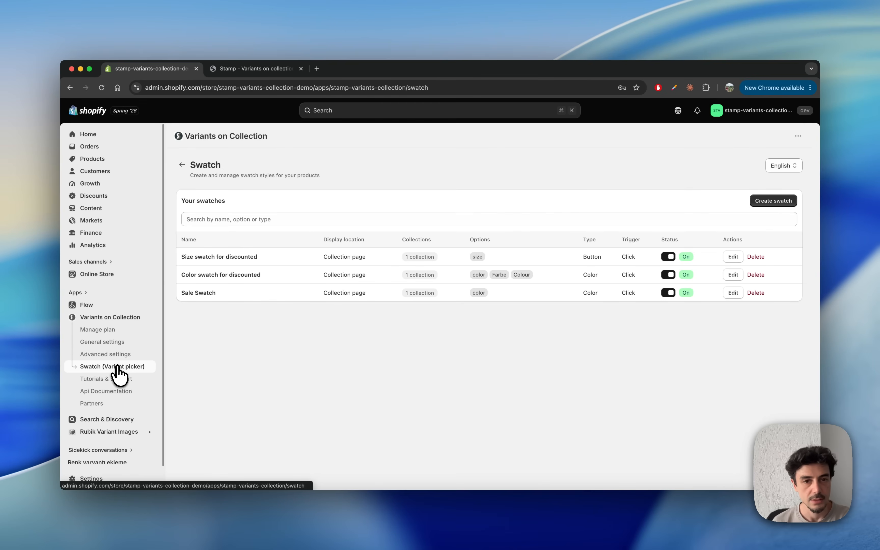
click(767, 203)
click(303, 231)
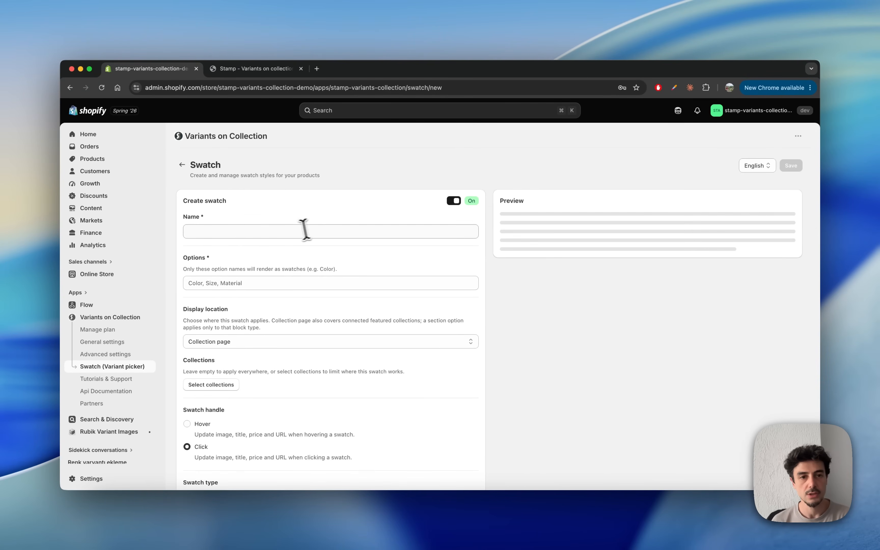
text(Best-Seller swatch)
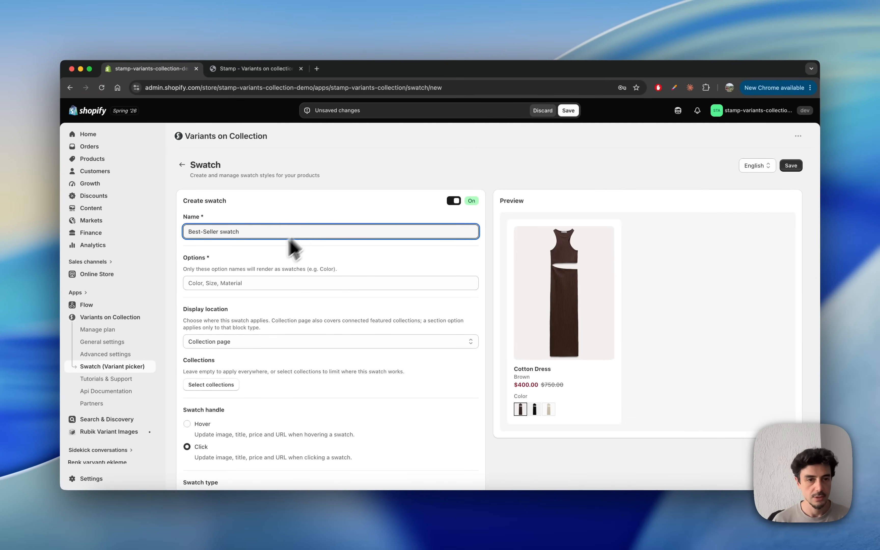
Choose Color as the swatch's only option and set its display location to Best-seller section.
click(236, 283)
click(199, 372)
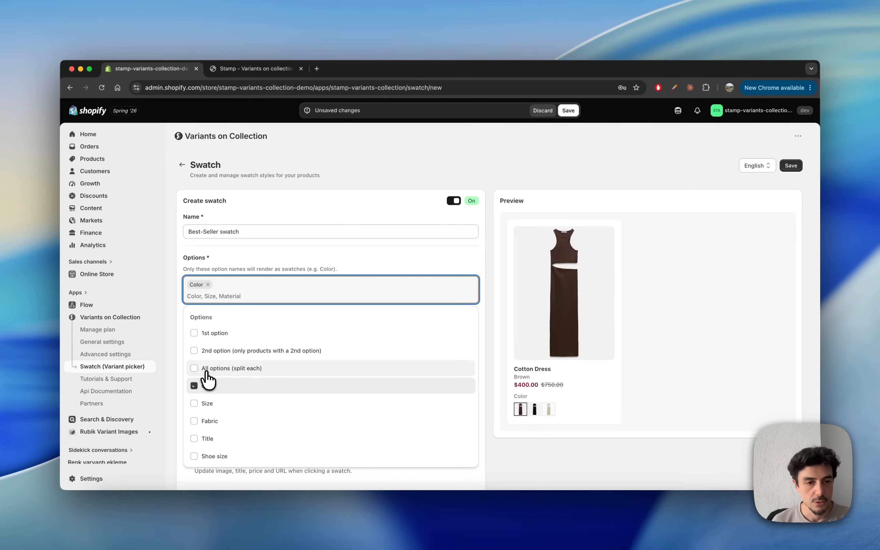
click(180, 320)
scroll(196, 320, down, 3)
click(212, 302)
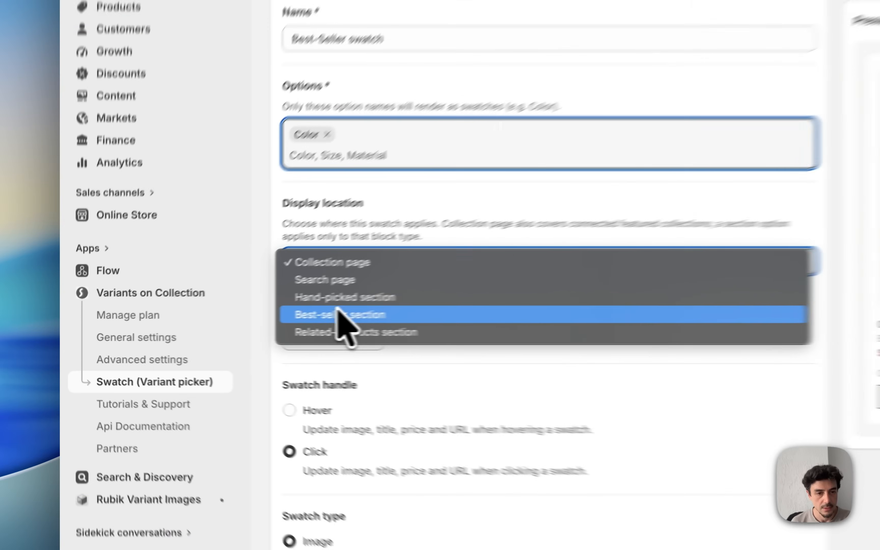
click(340, 315)
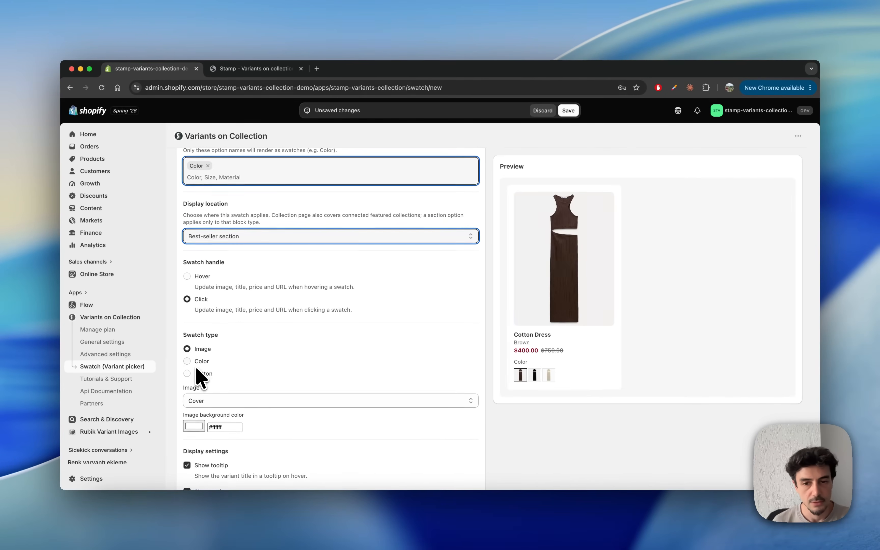
Keep the swatch type on Image, set the swatch shape to Circle, and save the swatch.
scroll(196, 369, down, 3)
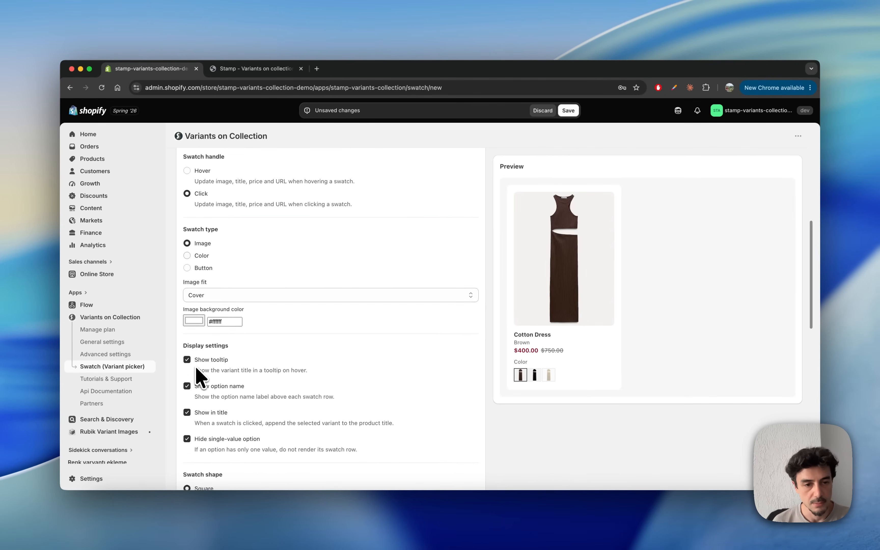
scroll(200, 377, down, 4)
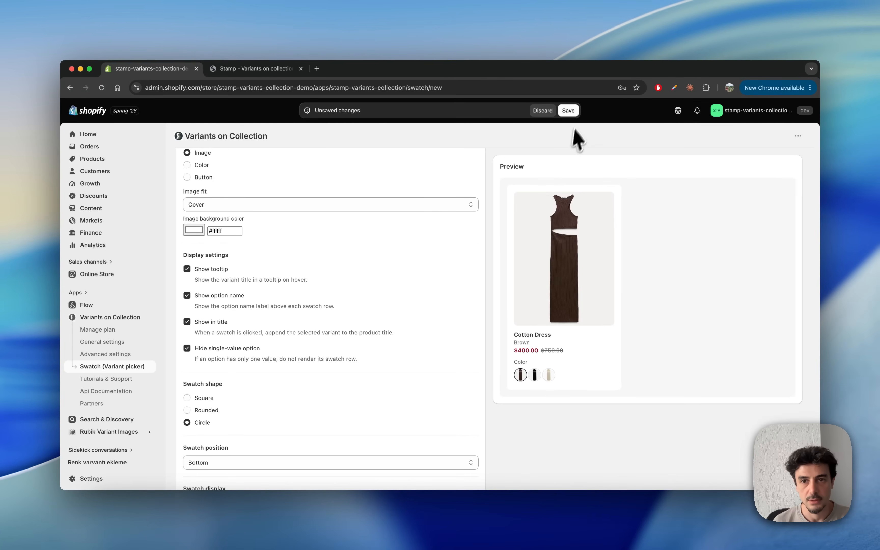
click(569, 111)
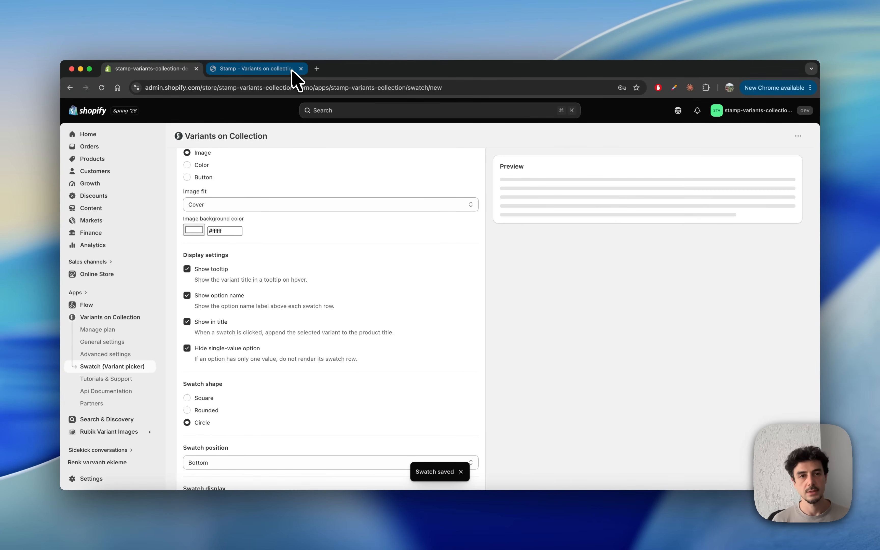
Test the Best Sellers swatches on the storefront home page by switching colors on the Flight Fleece and Brooklyn Fleece.
click(271, 70)
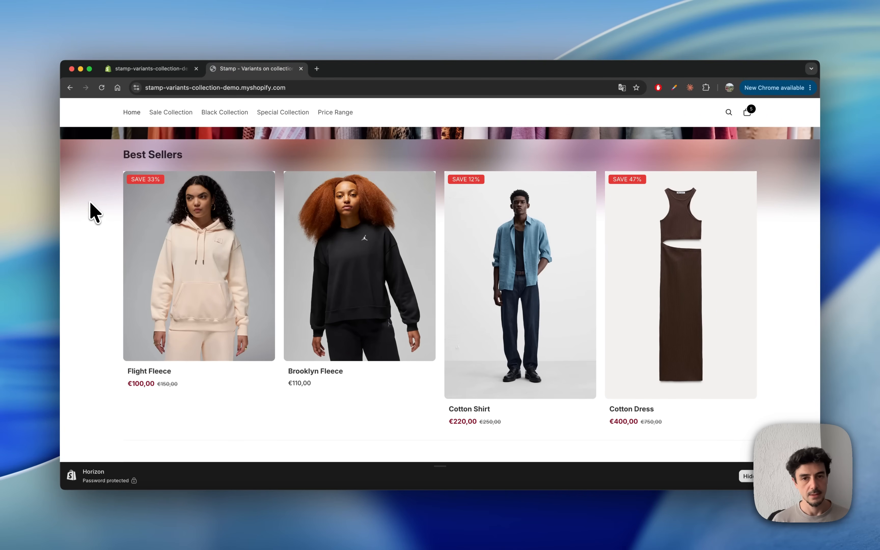
scroll(95, 201, down, 5)
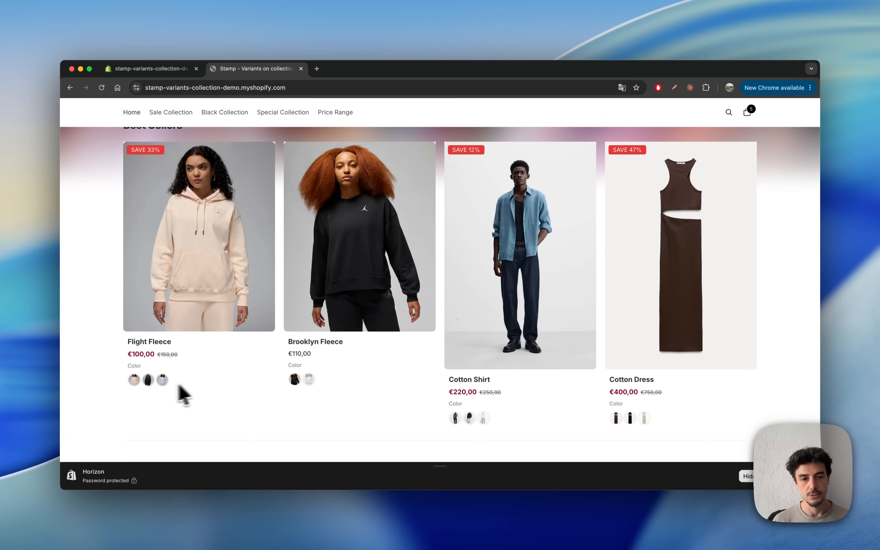
click(162, 380)
click(148, 389)
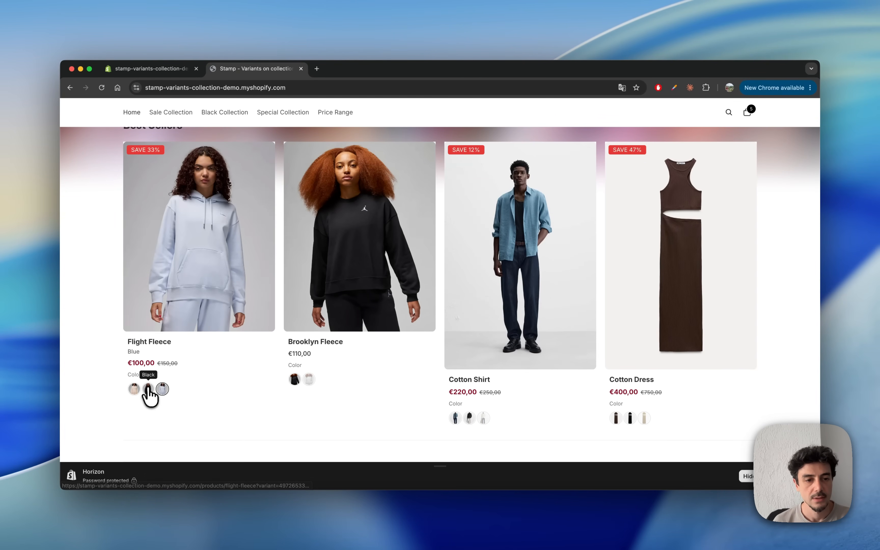
click(134, 389)
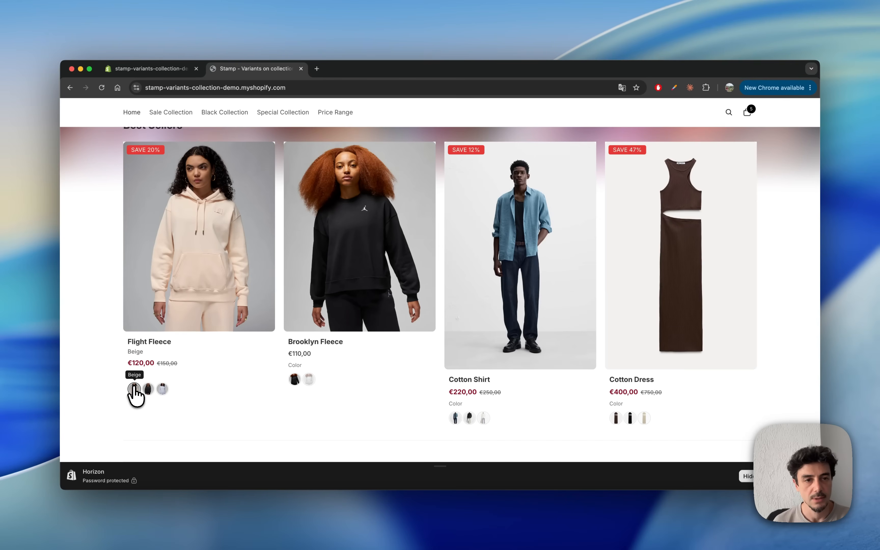
click(148, 389)
click(162, 389)
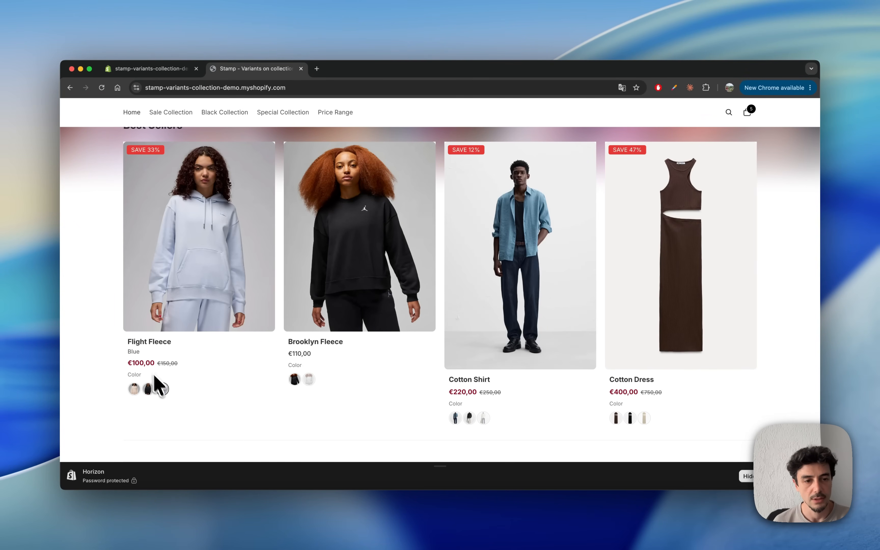
click(133, 389)
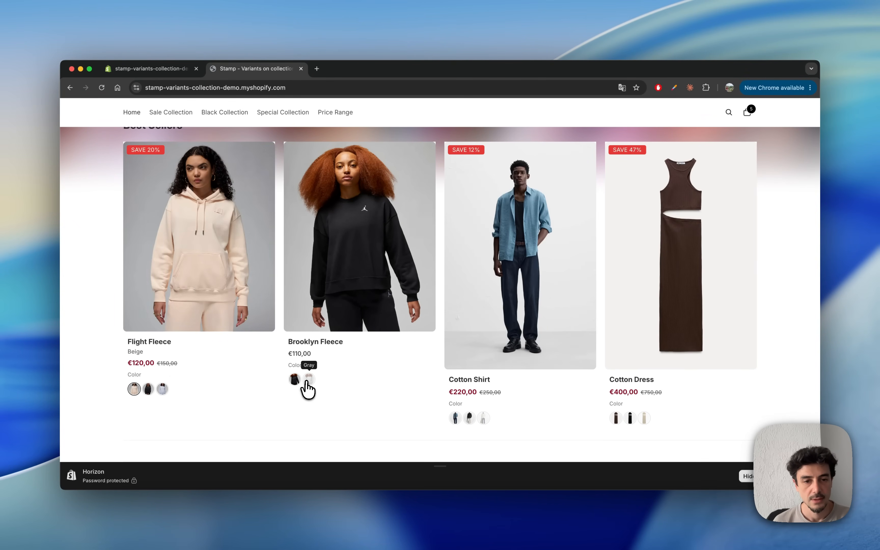
click(308, 388)
click(295, 389)
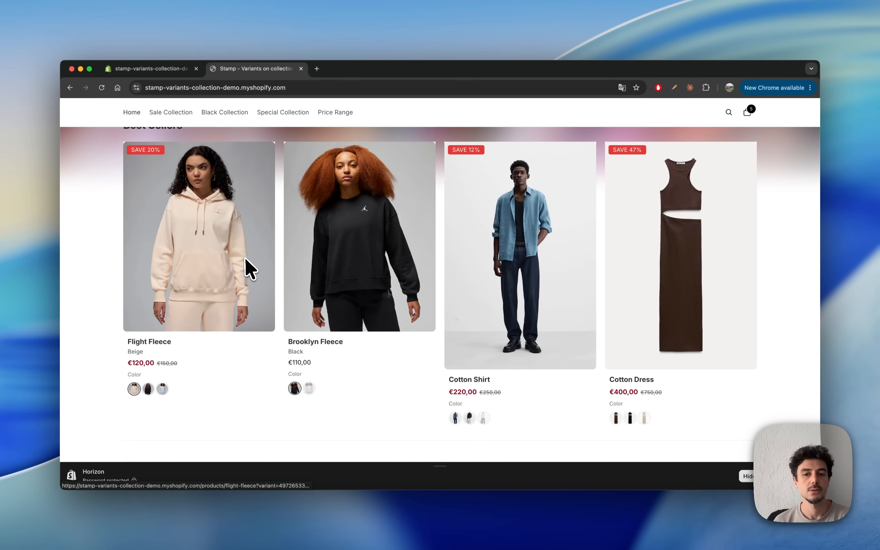